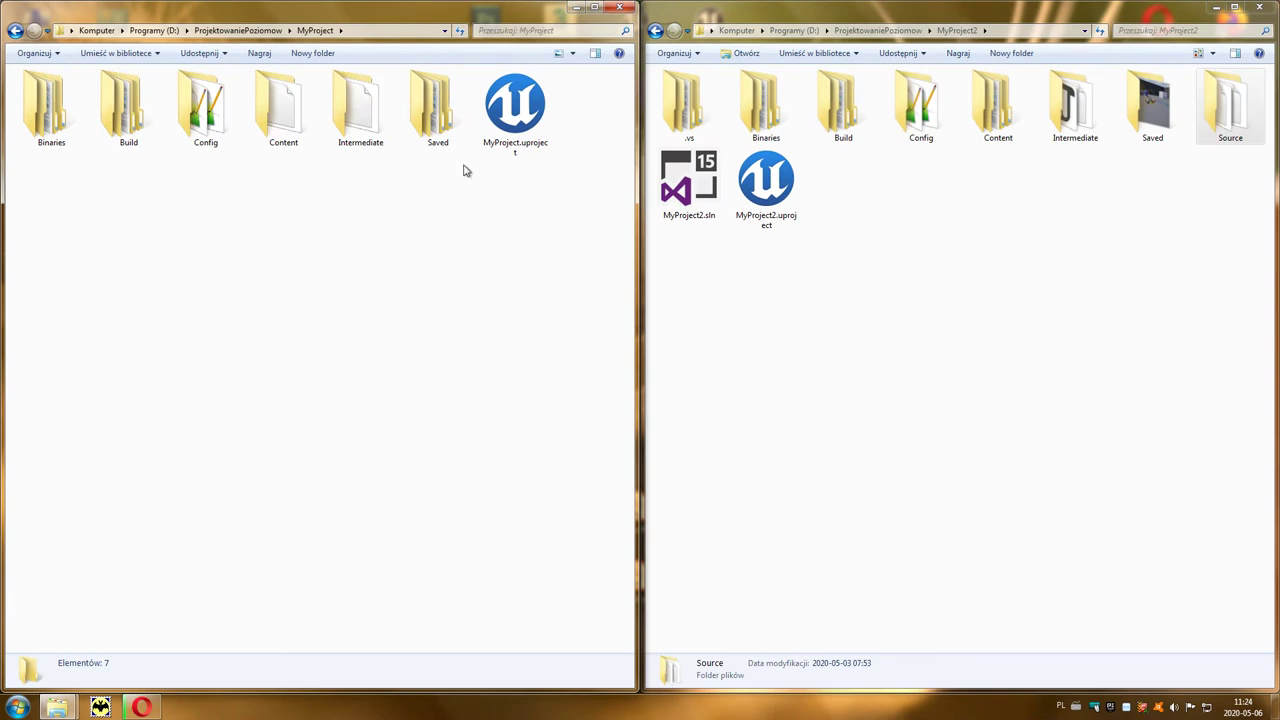
# Compare the two projects' contents: both .uproject files, plus the .vs folder, MyProject2.sln and Source folder in MyProject2
pyautogui.click(537, 156)
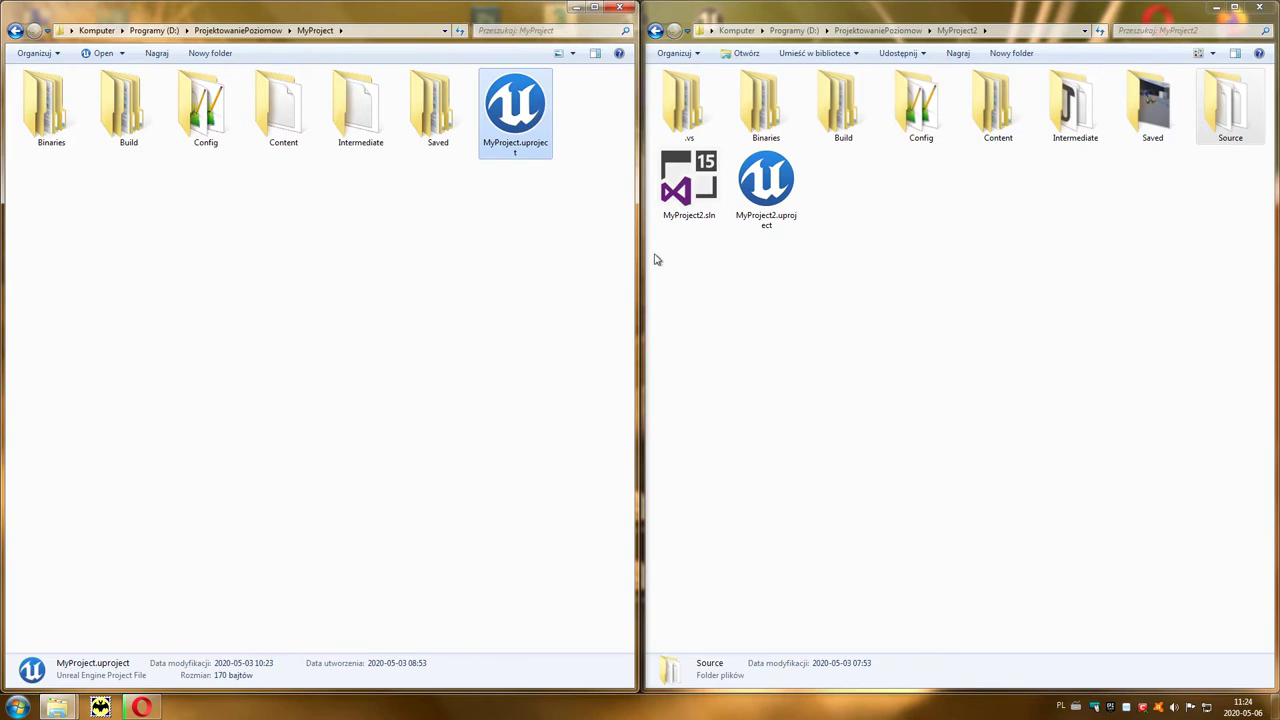
pyautogui.click(790, 218)
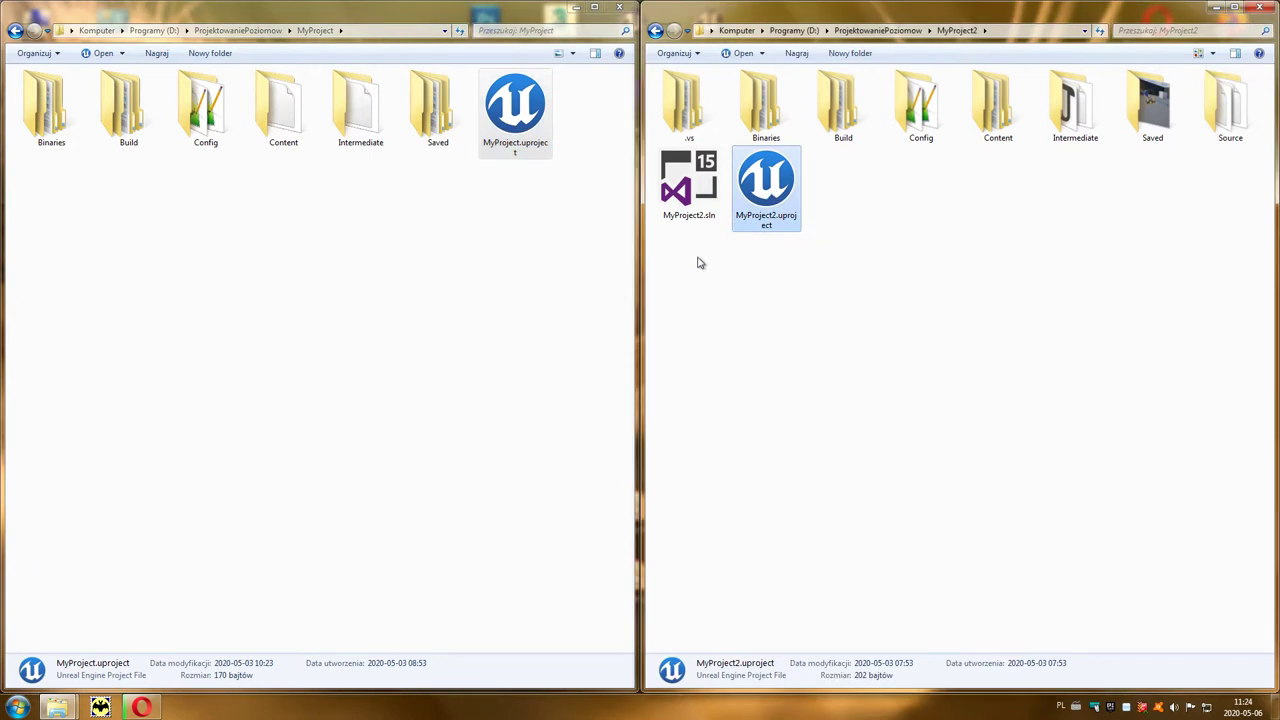
pyautogui.moveTo(692, 256); pyautogui.dragTo(682, 102)
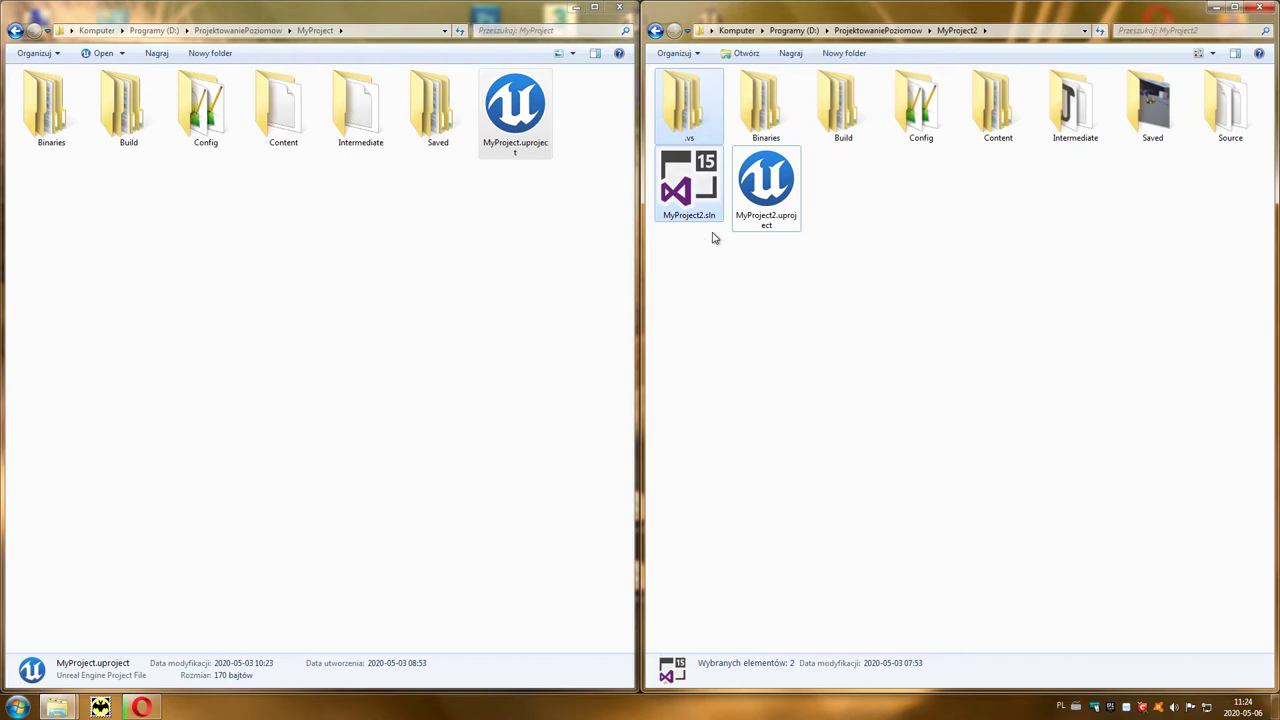
pyautogui.click(1242, 110)
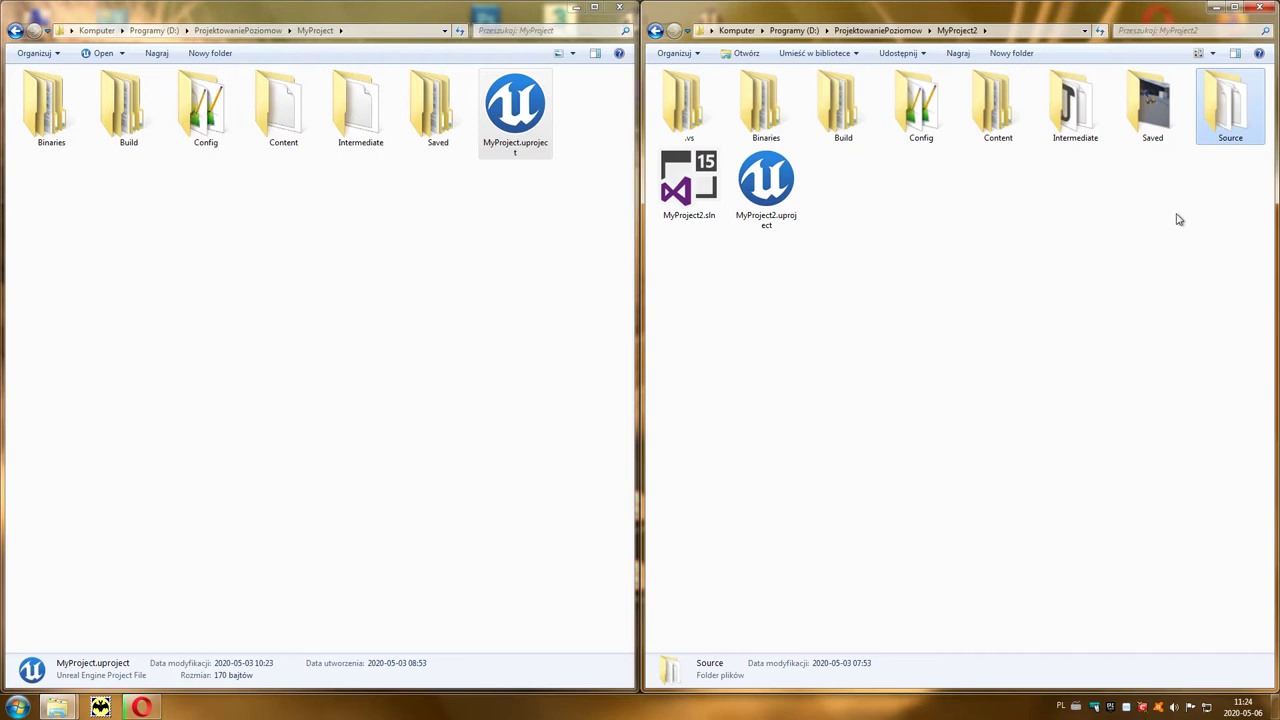
# Check the MyProject folder's total size in its properties
pyautogui.click(368, 260)
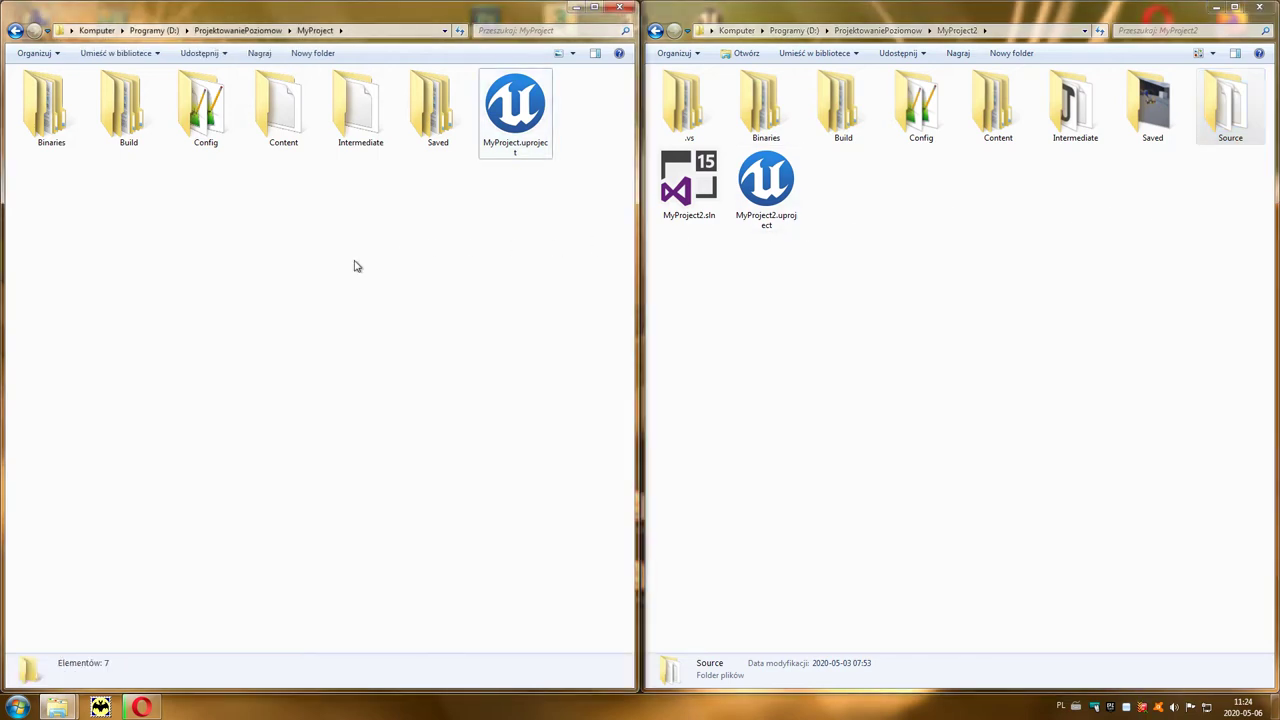
pyautogui.rightClick(355, 266)
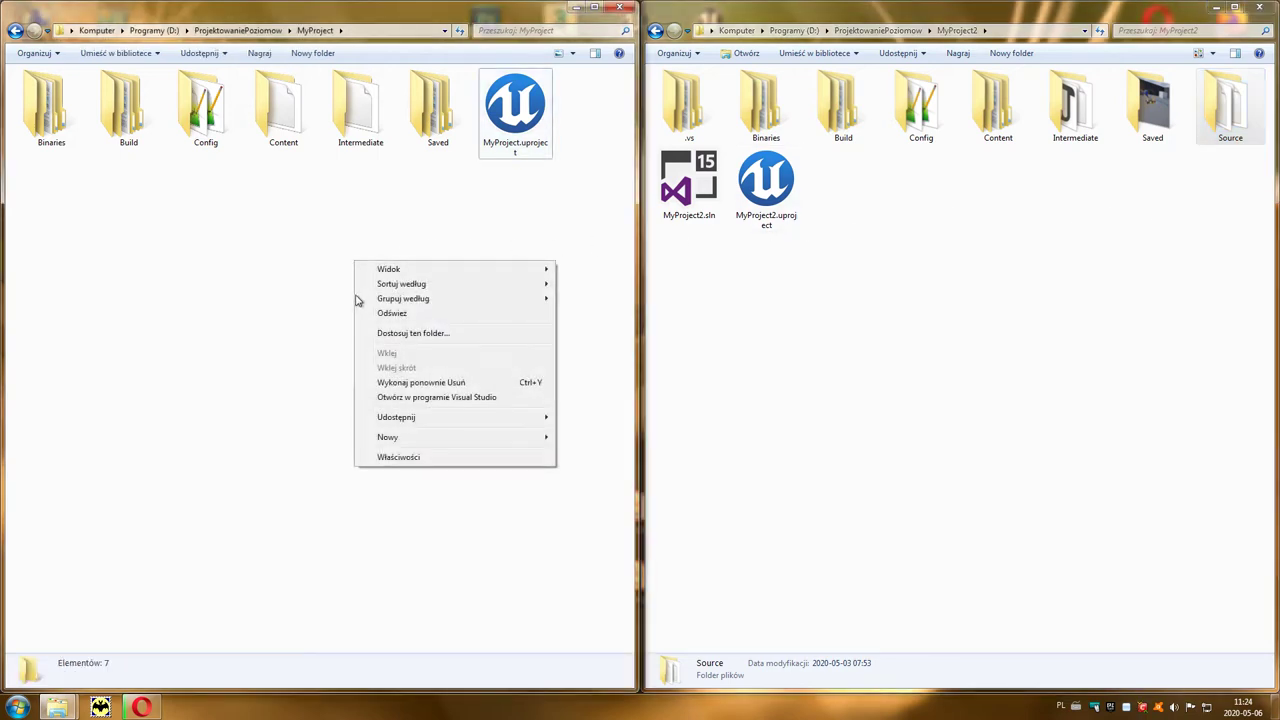
pyautogui.click(448, 458)
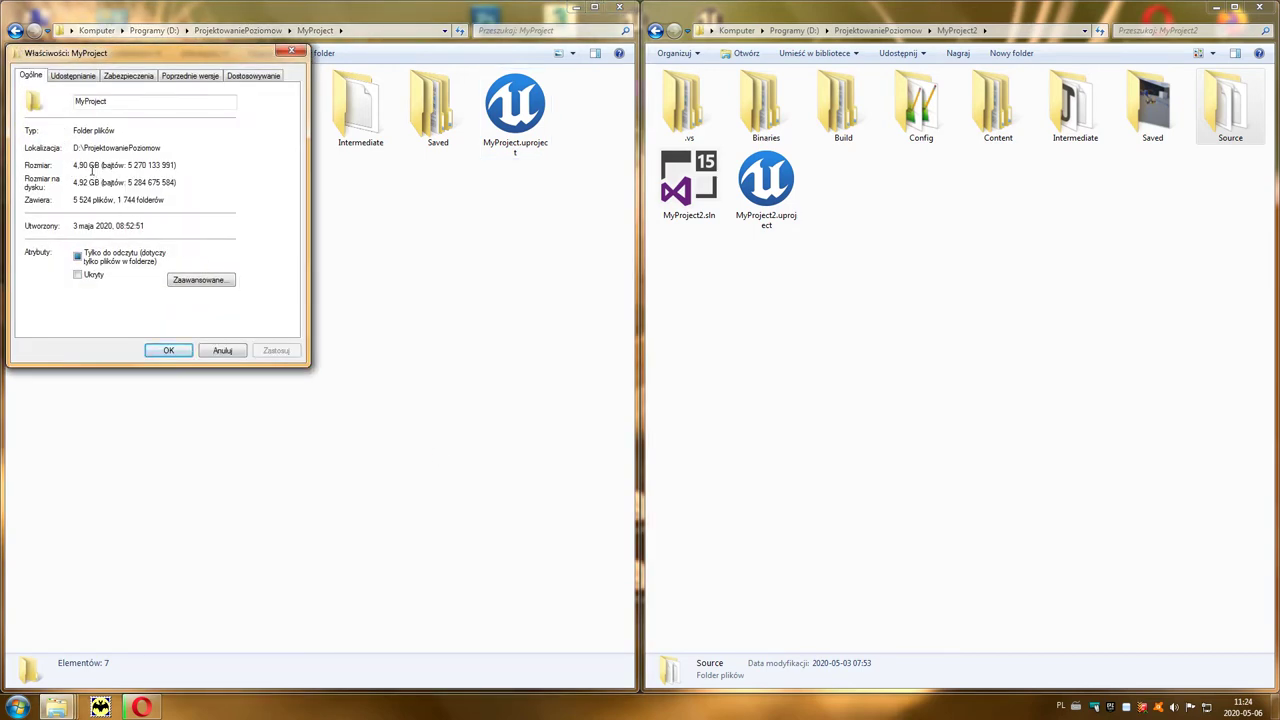
pyautogui.click(166, 351)
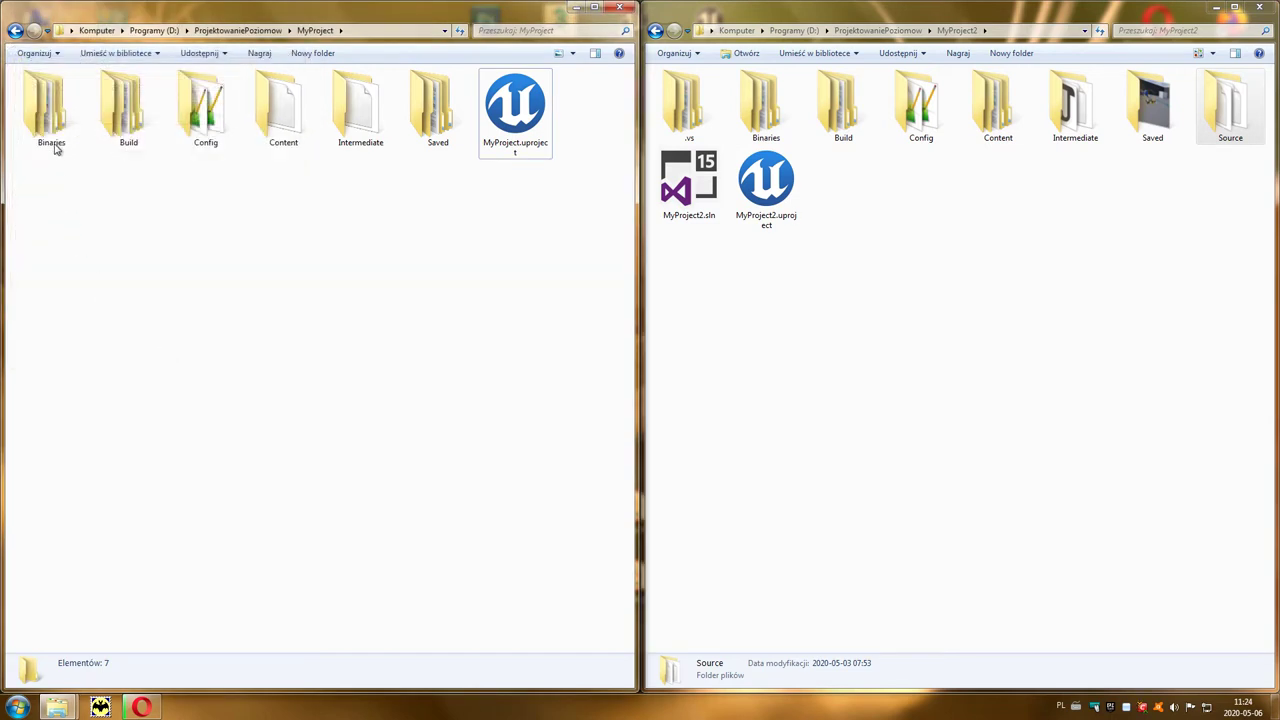
# Review the Android files inside MyProject's Binaries folder and delete the Binaries folder
pyautogui.doubleClick(44, 109)
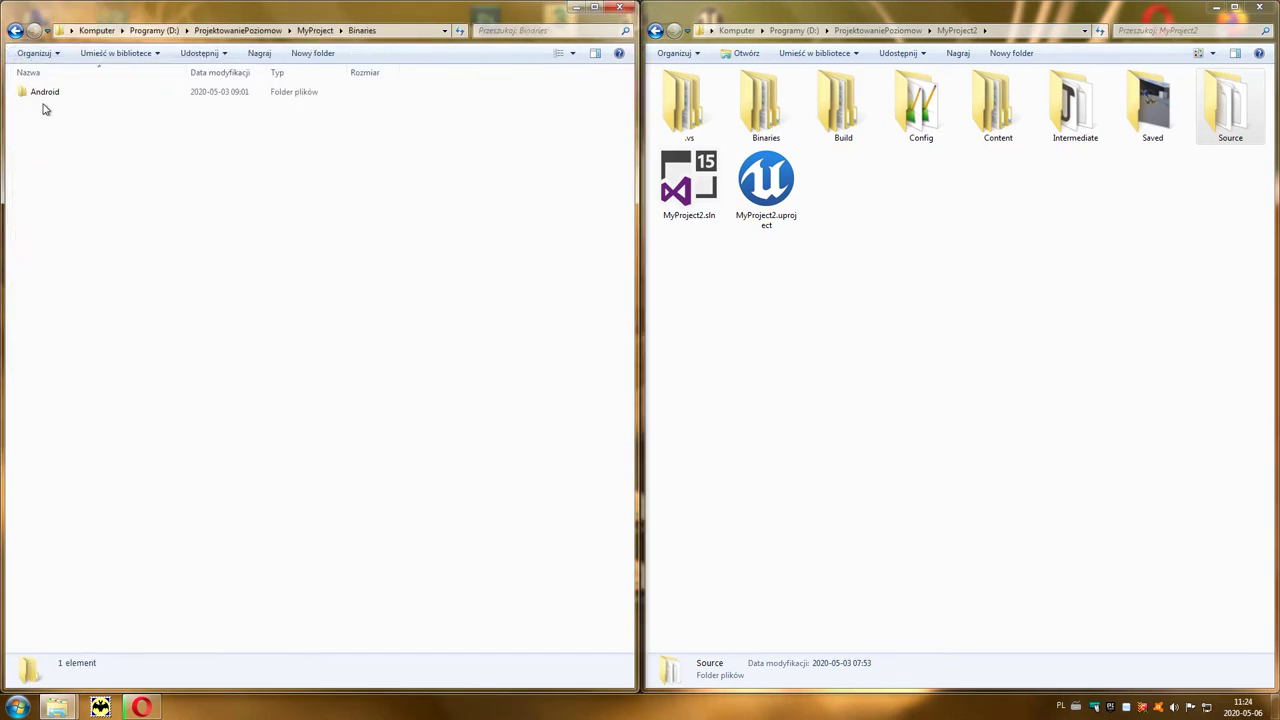
pyautogui.doubleClick(44, 93)
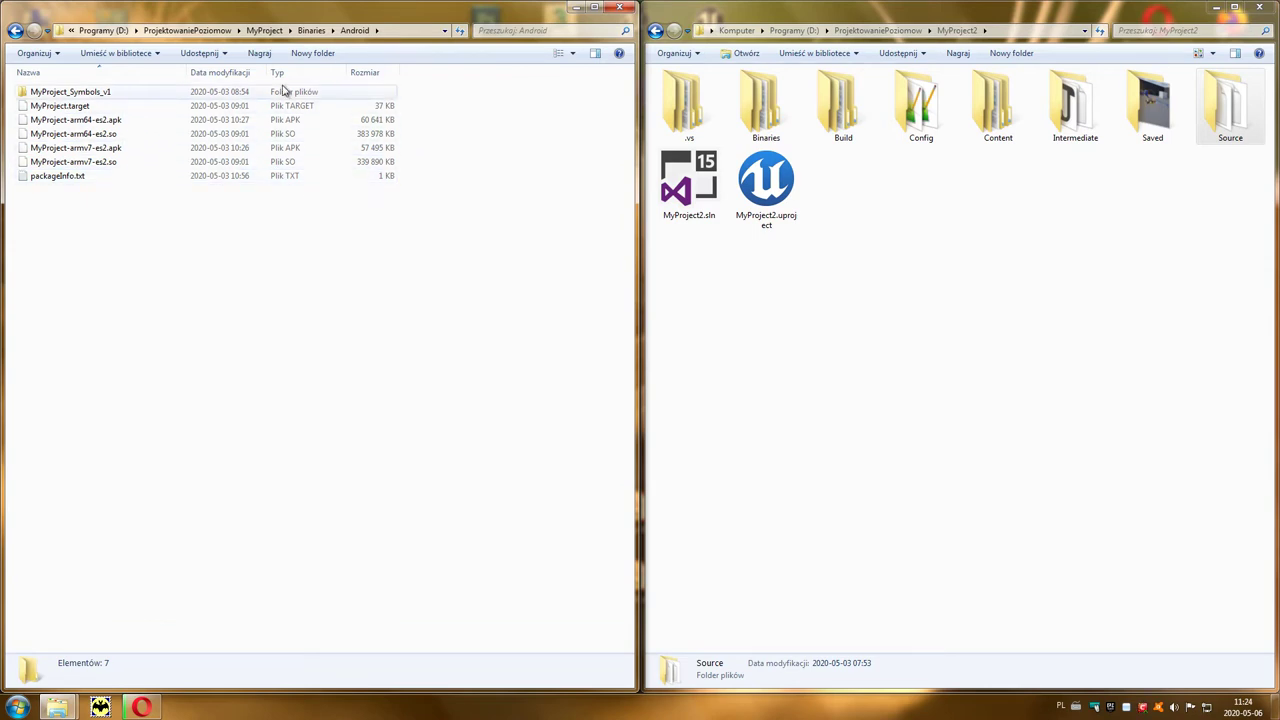
pyautogui.click(15, 31)
pyautogui.click(15, 31)
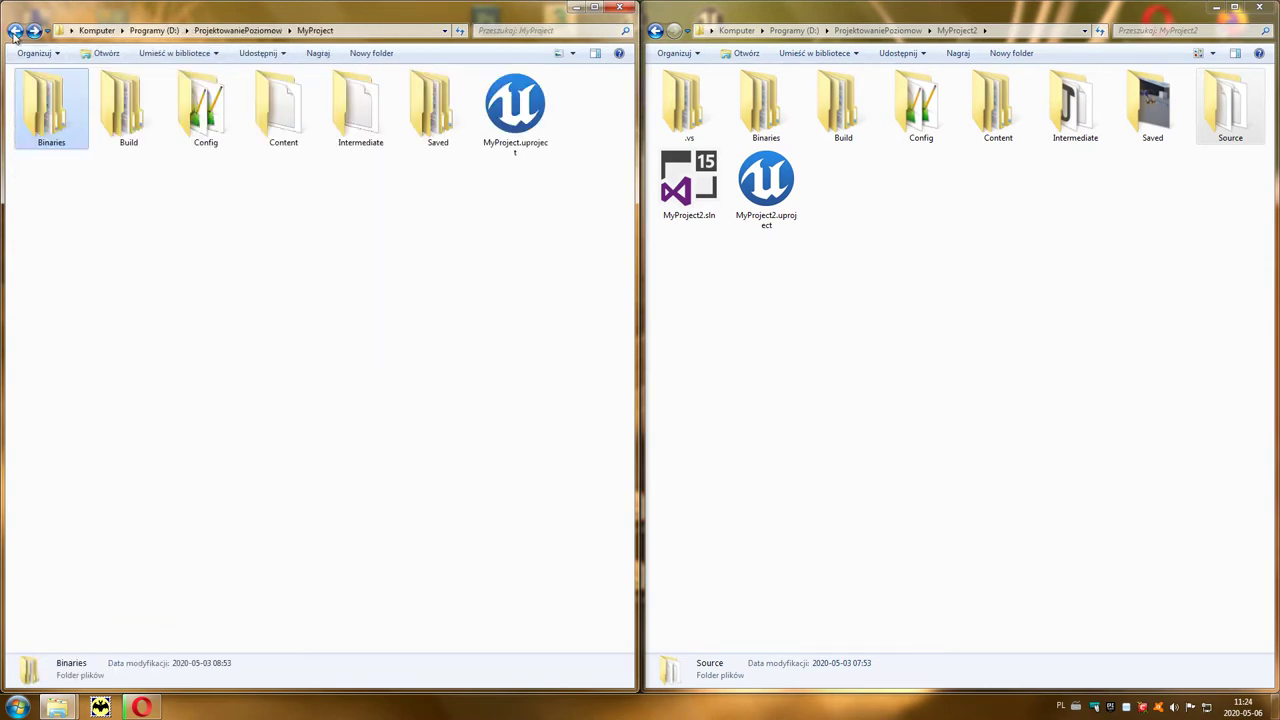
pyautogui.press('Delete')
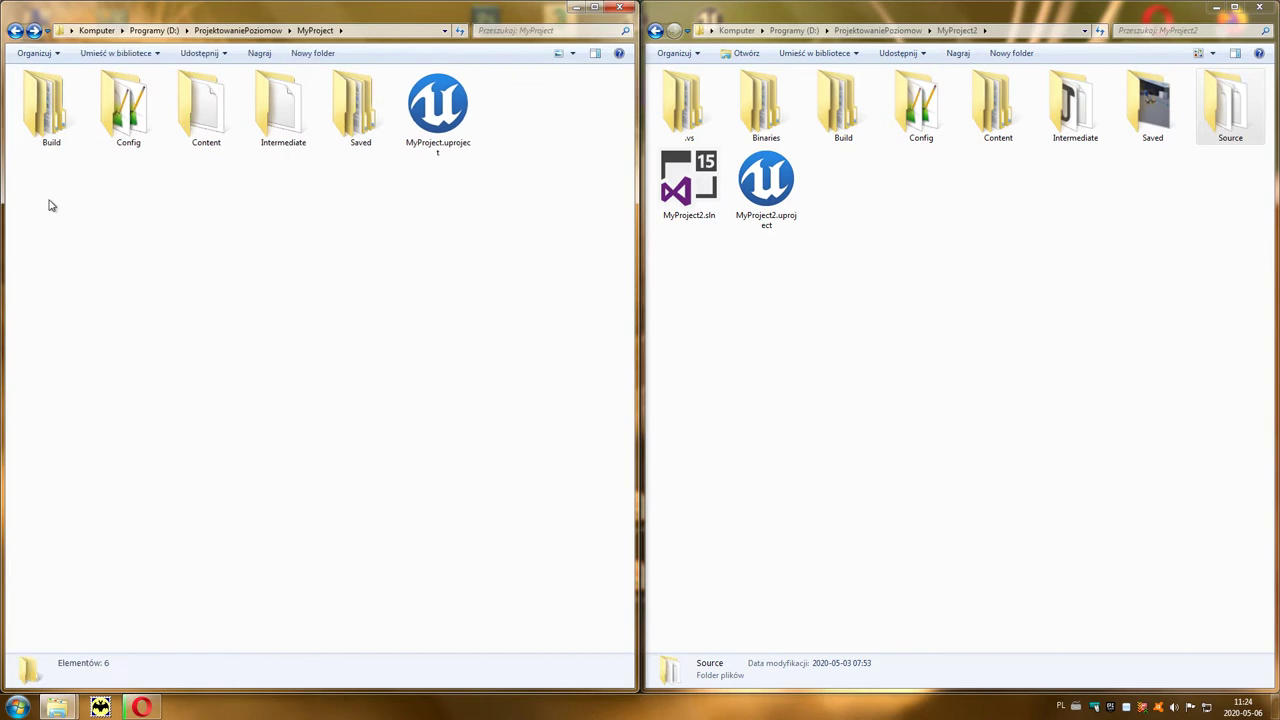
# Examine the icon and splash screen images in MyProject's Build\Android\res\drawable folder, and return to the project folder
pyautogui.doubleClick(50, 115)
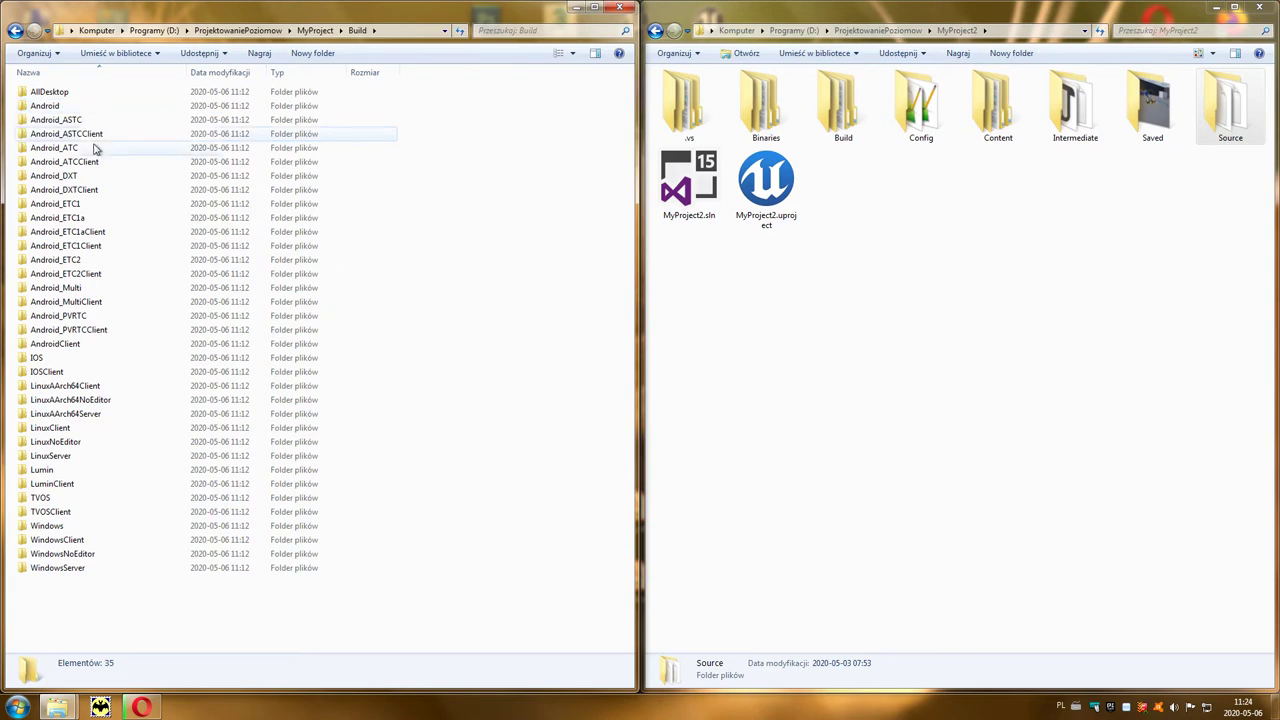
pyautogui.doubleClick(77, 110)
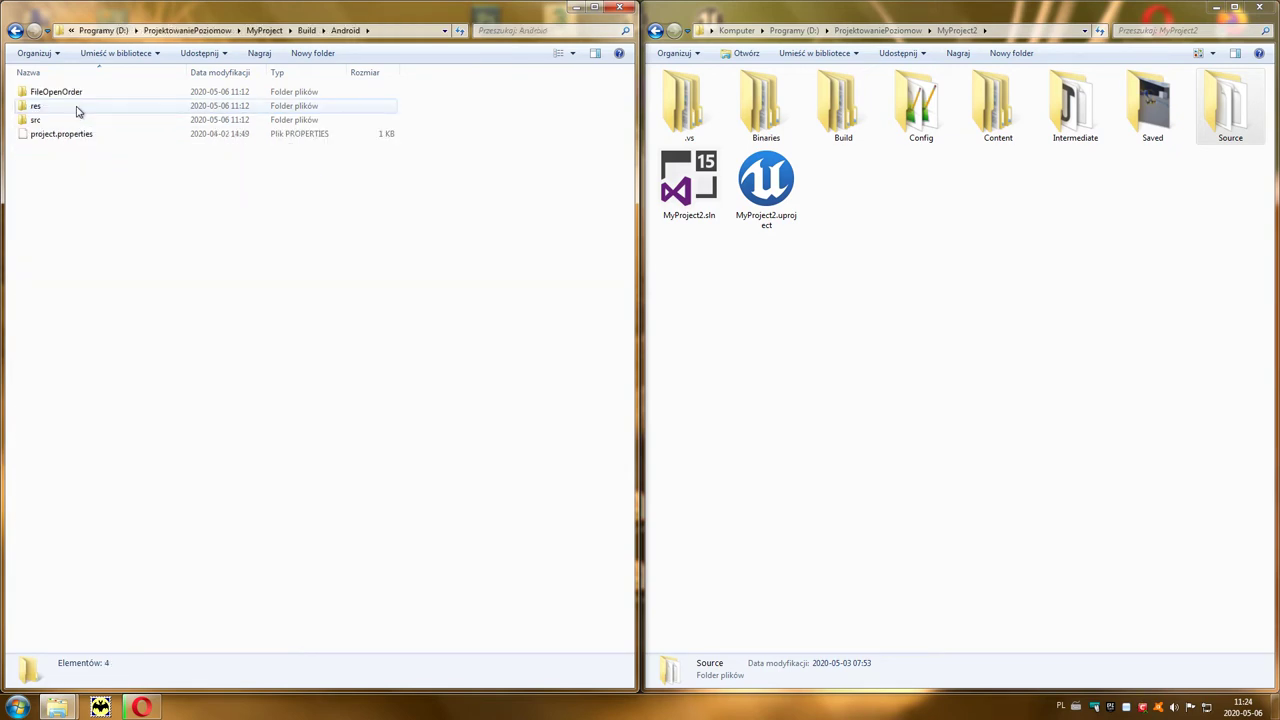
pyautogui.doubleClick(48, 108)
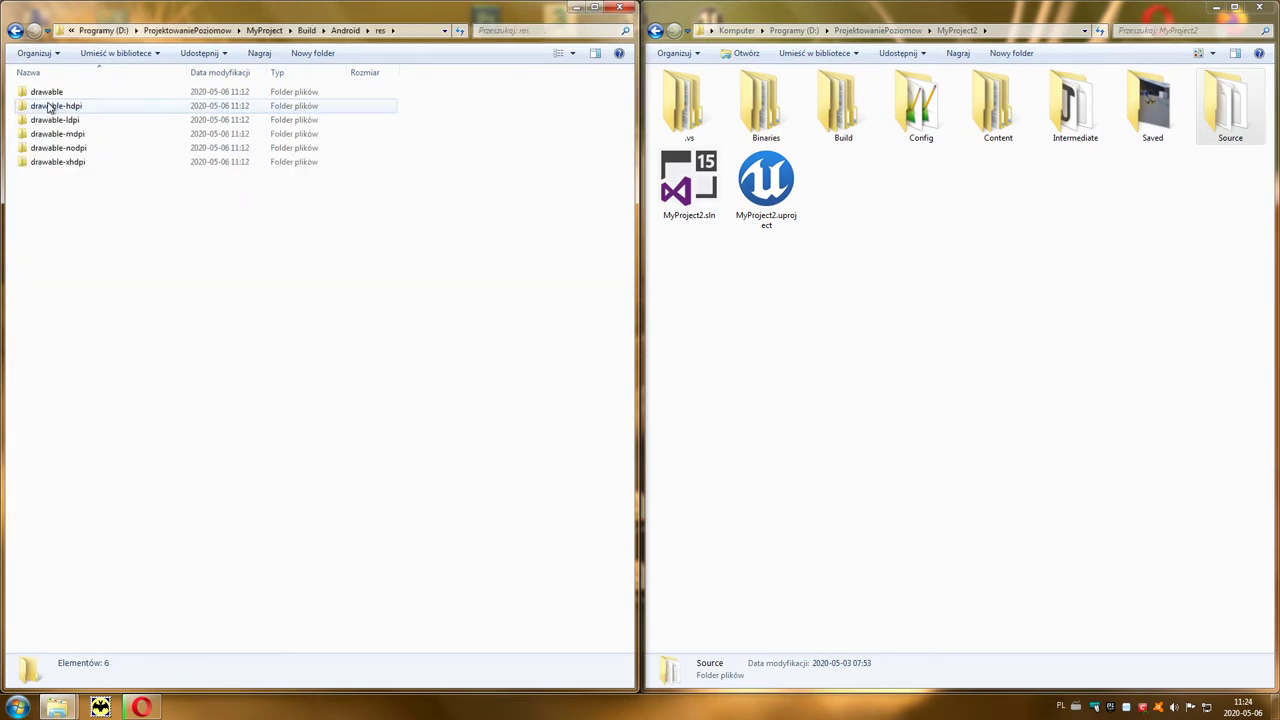
pyautogui.doubleClick(45, 92)
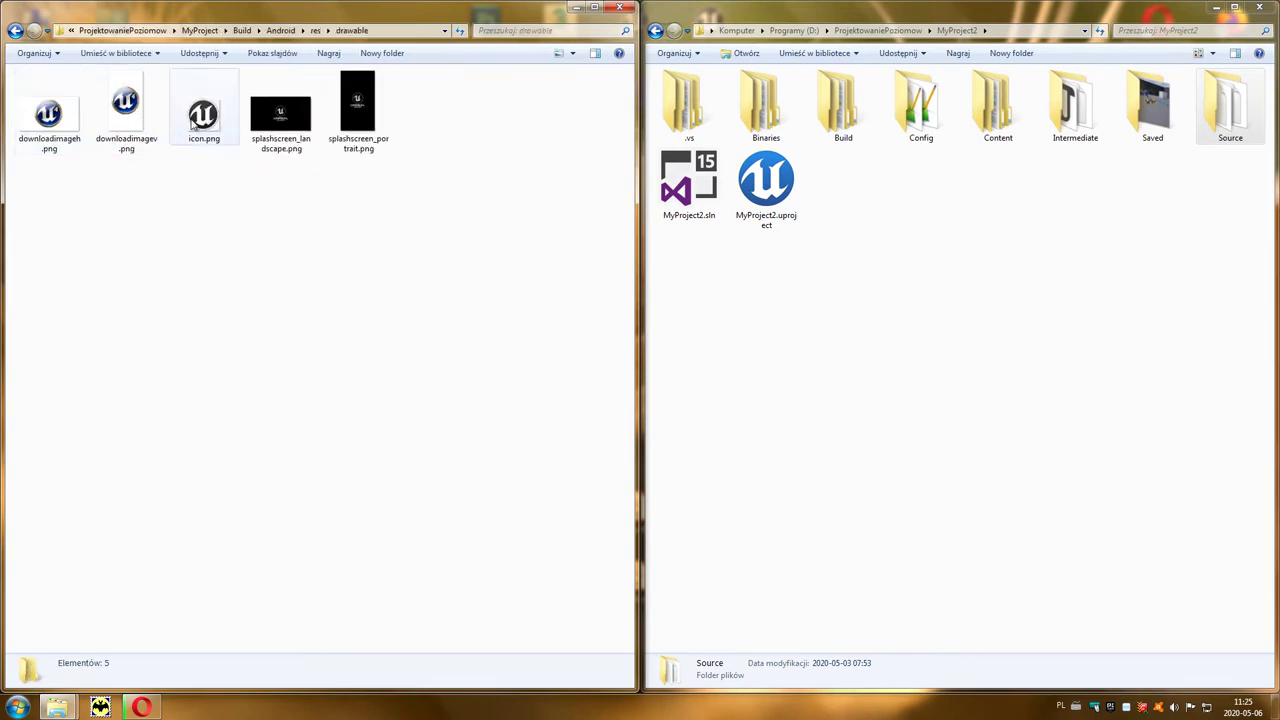
pyautogui.click(196, 118)
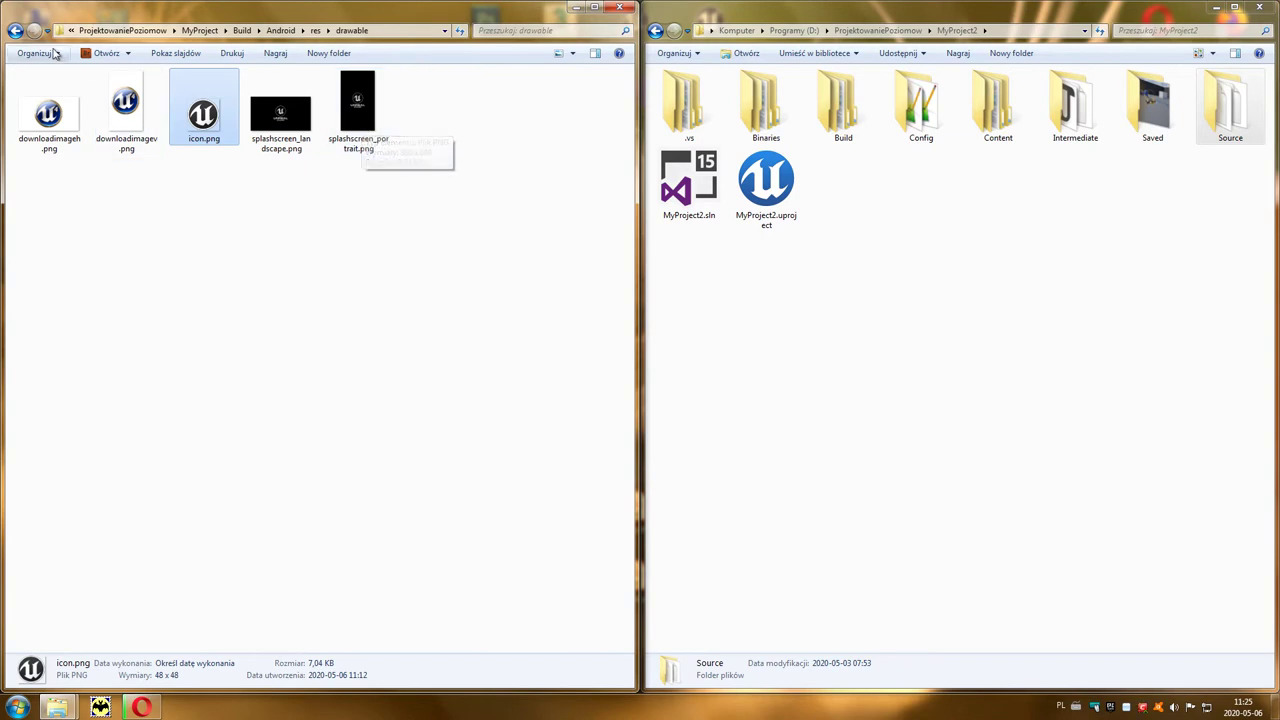
pyautogui.click(15, 31)
pyautogui.click(15, 31)
pyautogui.click(15, 31)
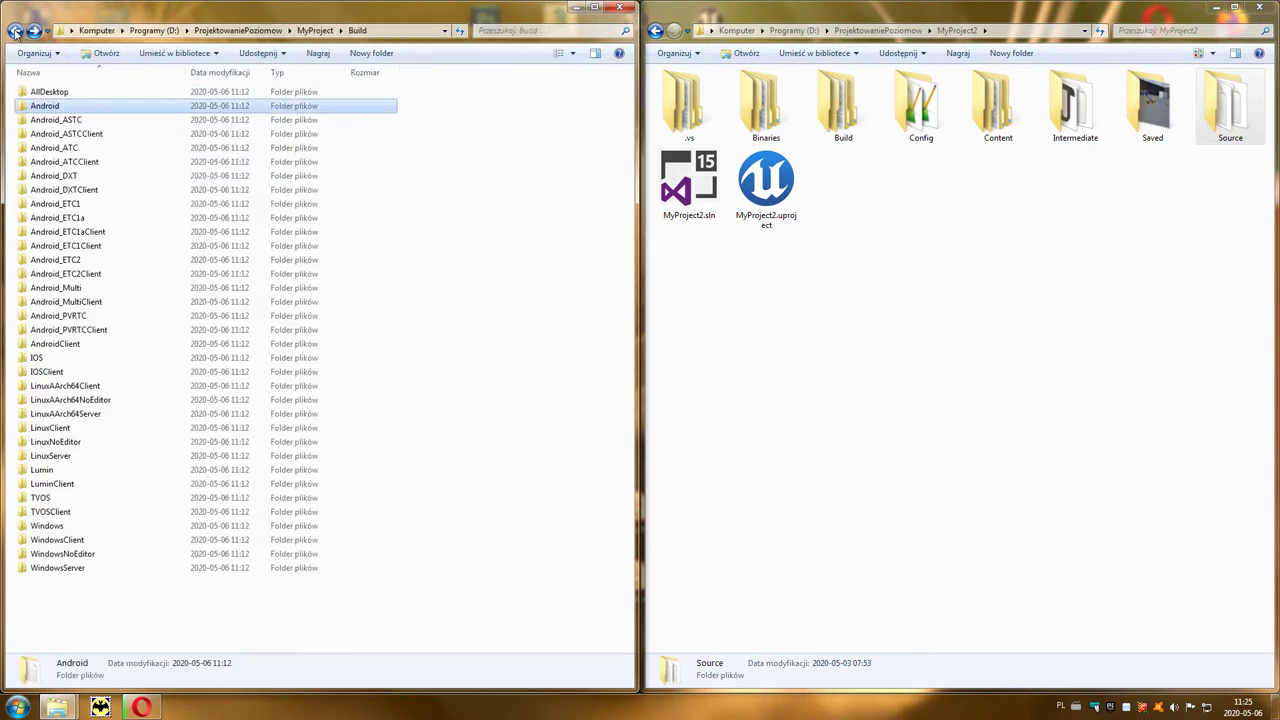
pyautogui.click(15, 31)
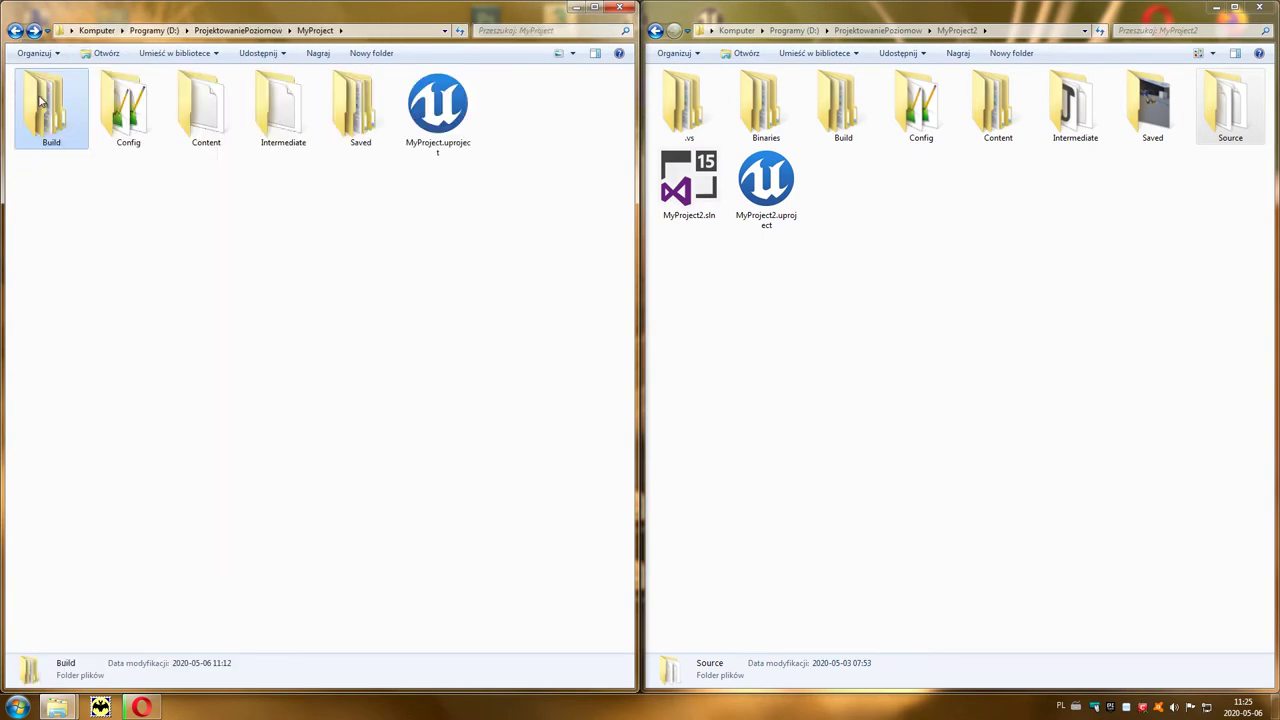
# Examine the .ini files in MyProject's Config folder, including DefaultEngine.ini and DefaultGame.ini, and return to the project folder
pyautogui.doubleClick(128, 100)
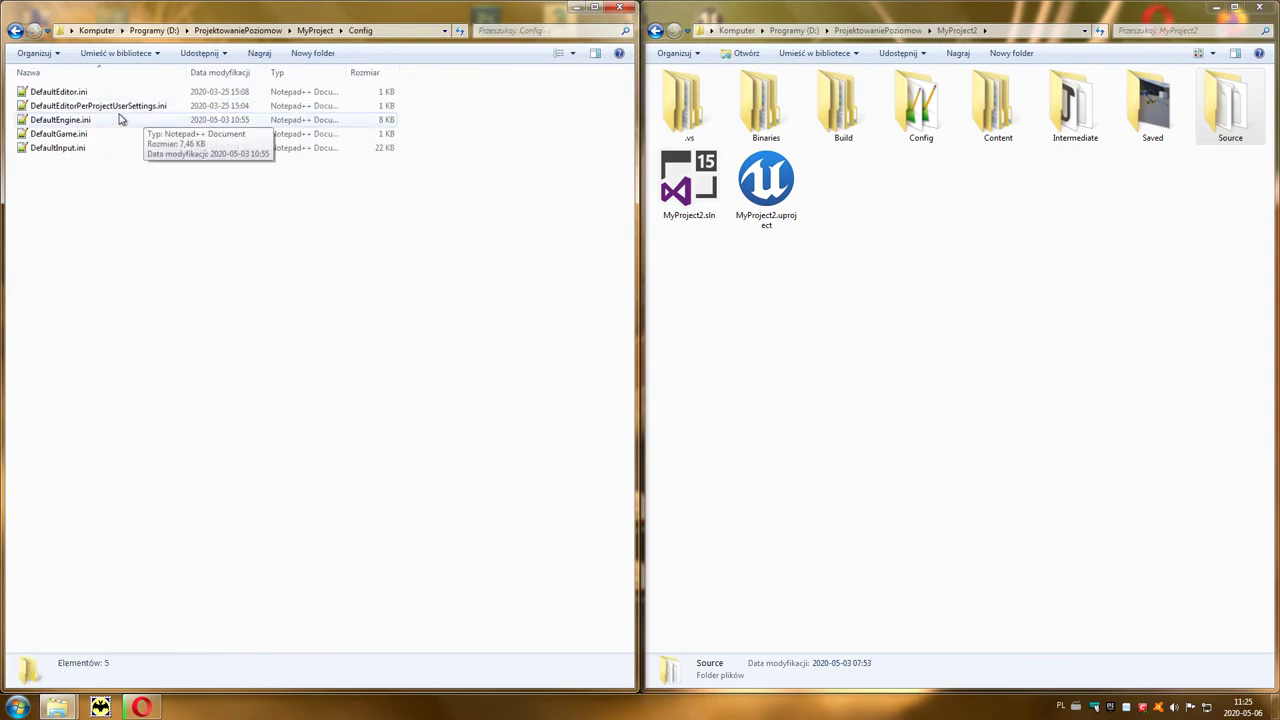
pyautogui.click(95, 94)
pyautogui.click(95, 122)
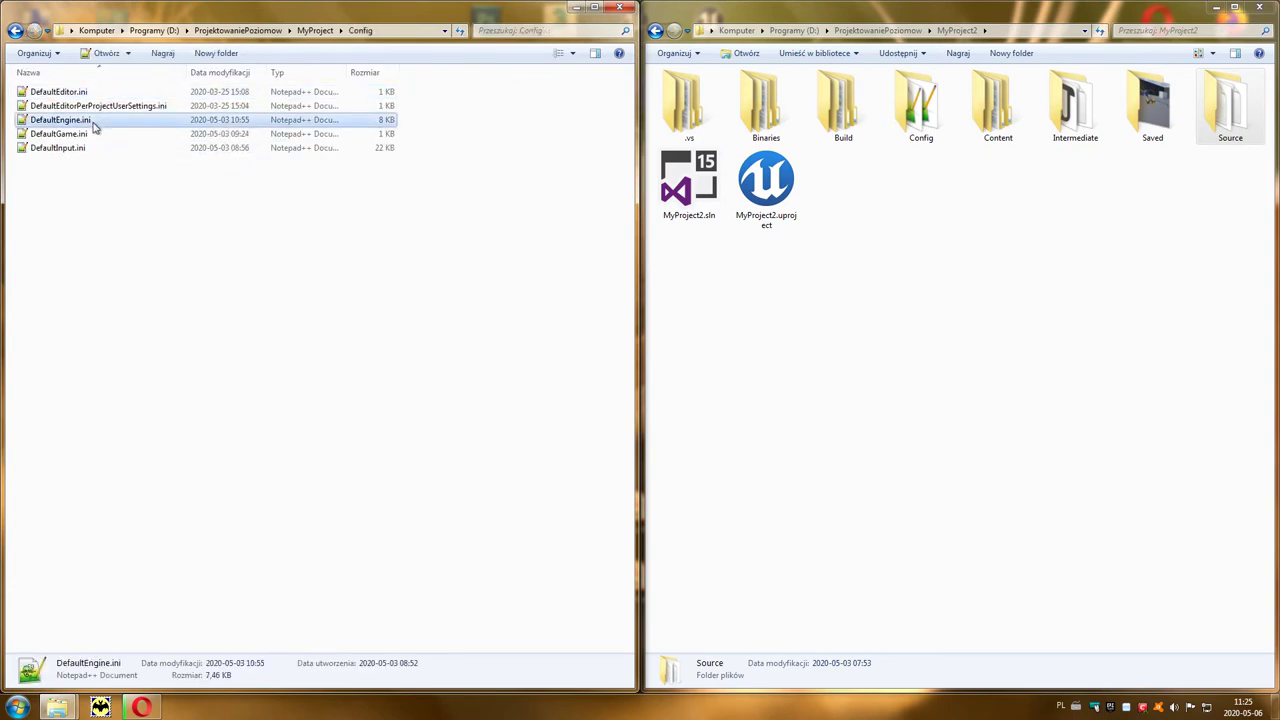
pyautogui.click(91, 135)
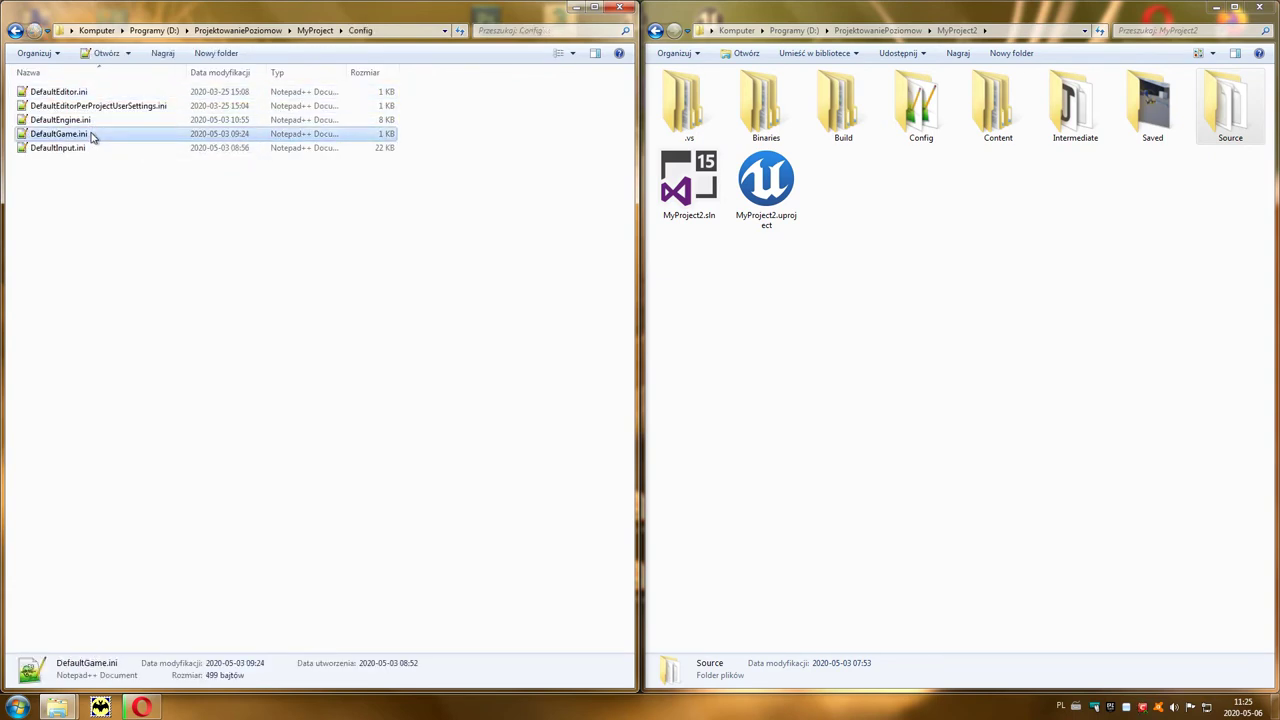
pyautogui.click(15, 31)
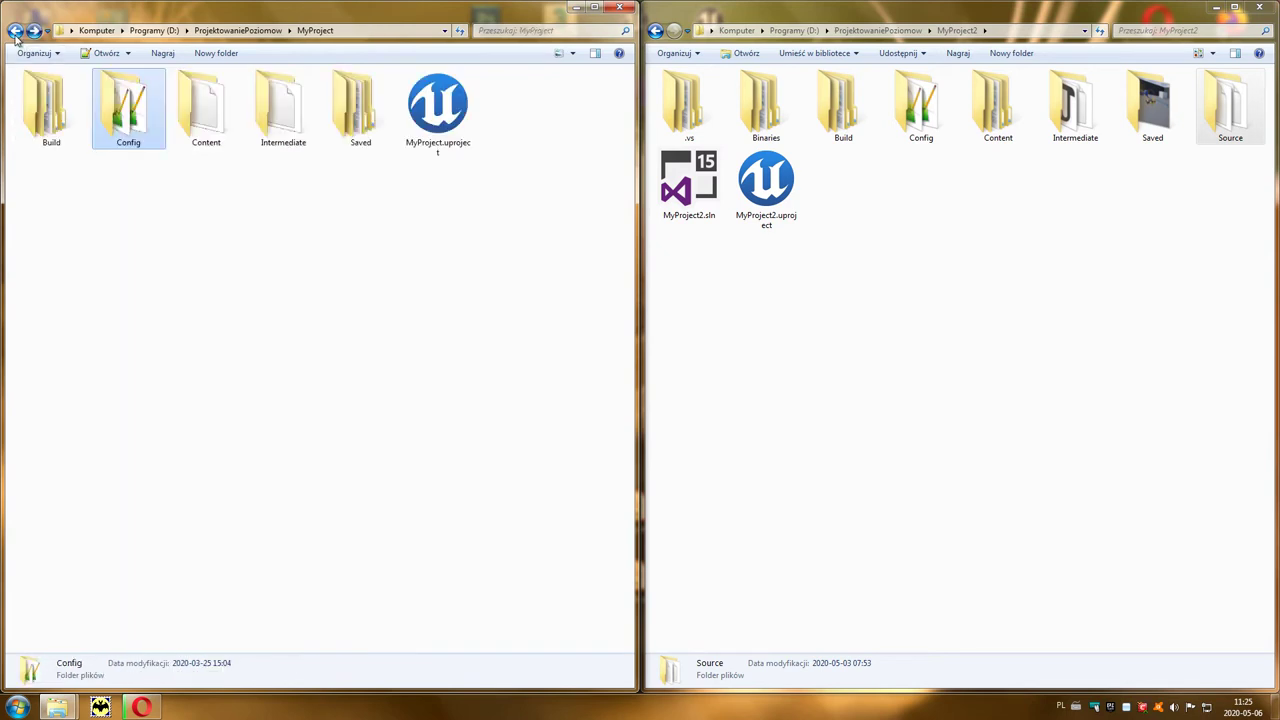
# Examine the material assets in MyProject's Content\StarterContent\Materials folder and return to the project folder
pyautogui.doubleClick(206, 120)
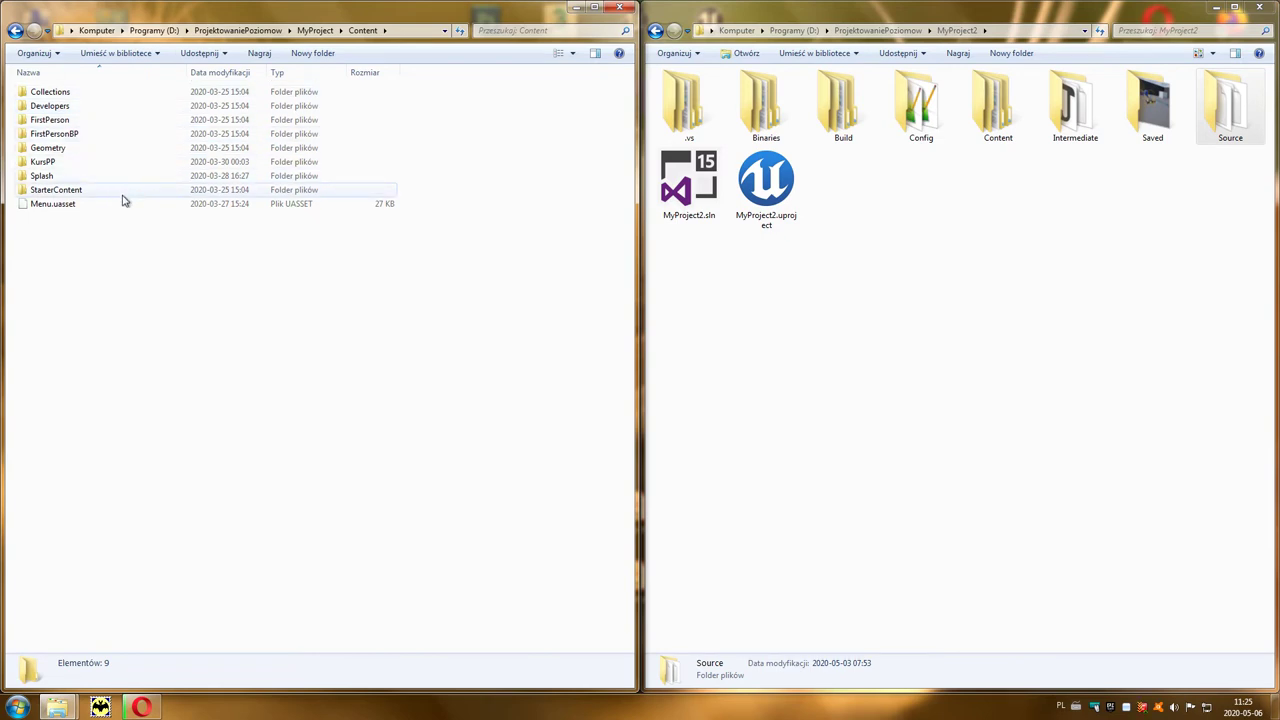
pyautogui.doubleClick(87, 192)
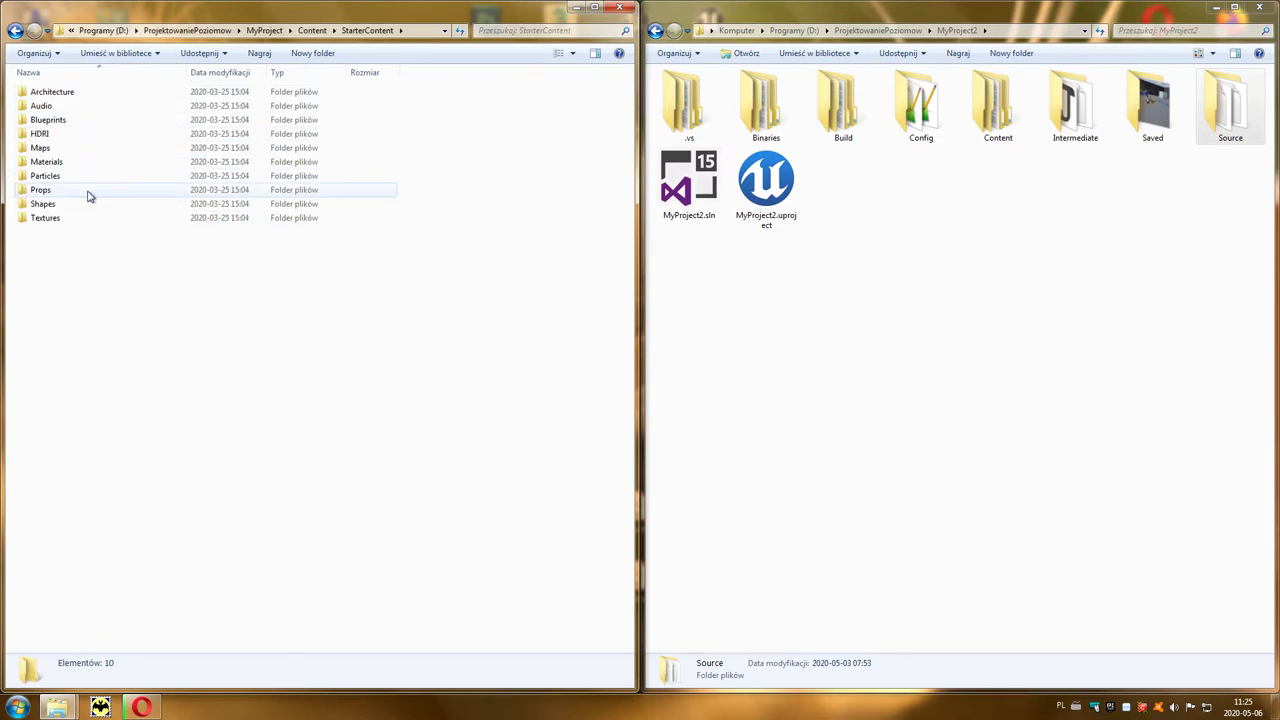
pyautogui.doubleClick(62, 163)
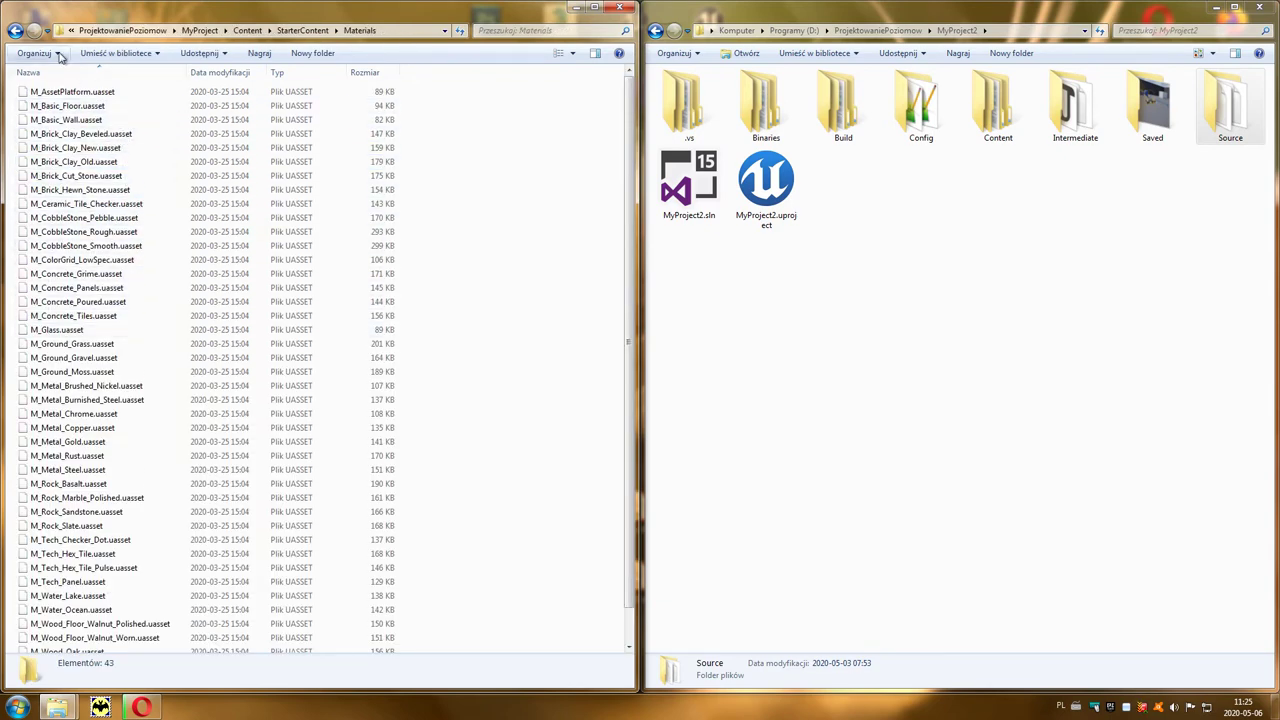
pyautogui.click(15, 30)
pyautogui.click(15, 30)
pyautogui.click(15, 30)
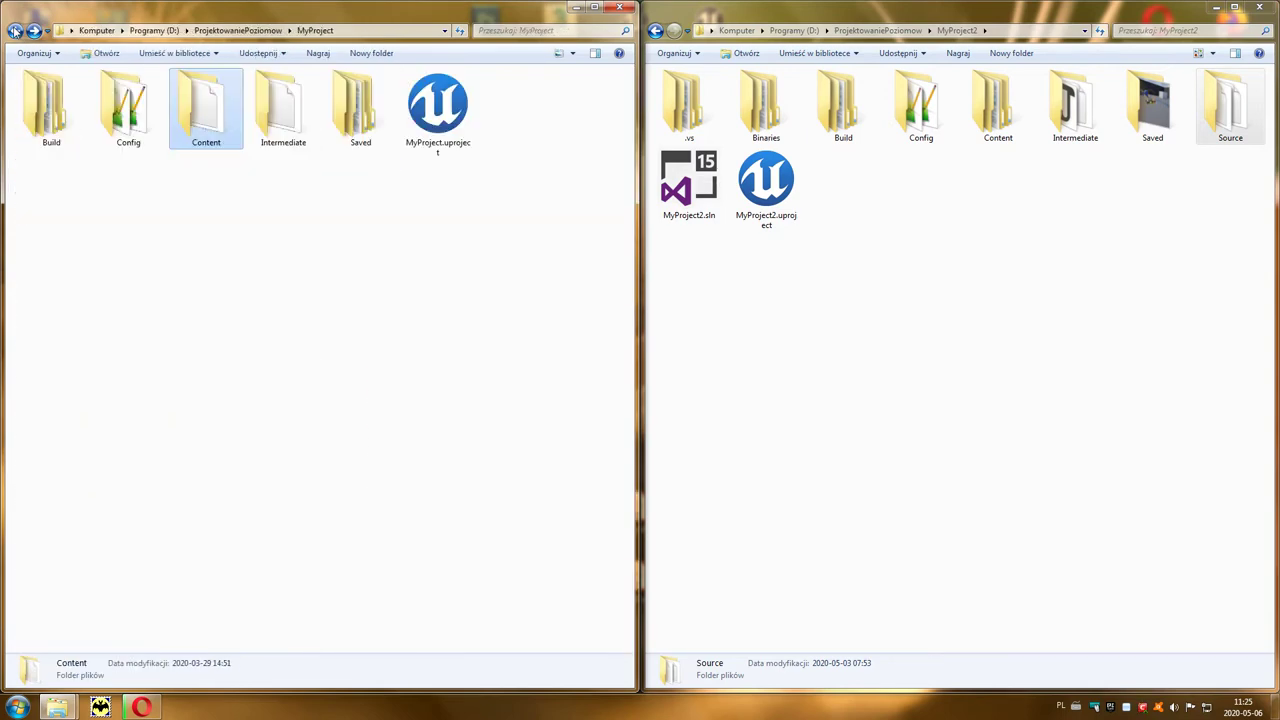
# Review MyProject's Intermediate folder and delete that folder permanently
pyautogui.doubleClick(268, 112)
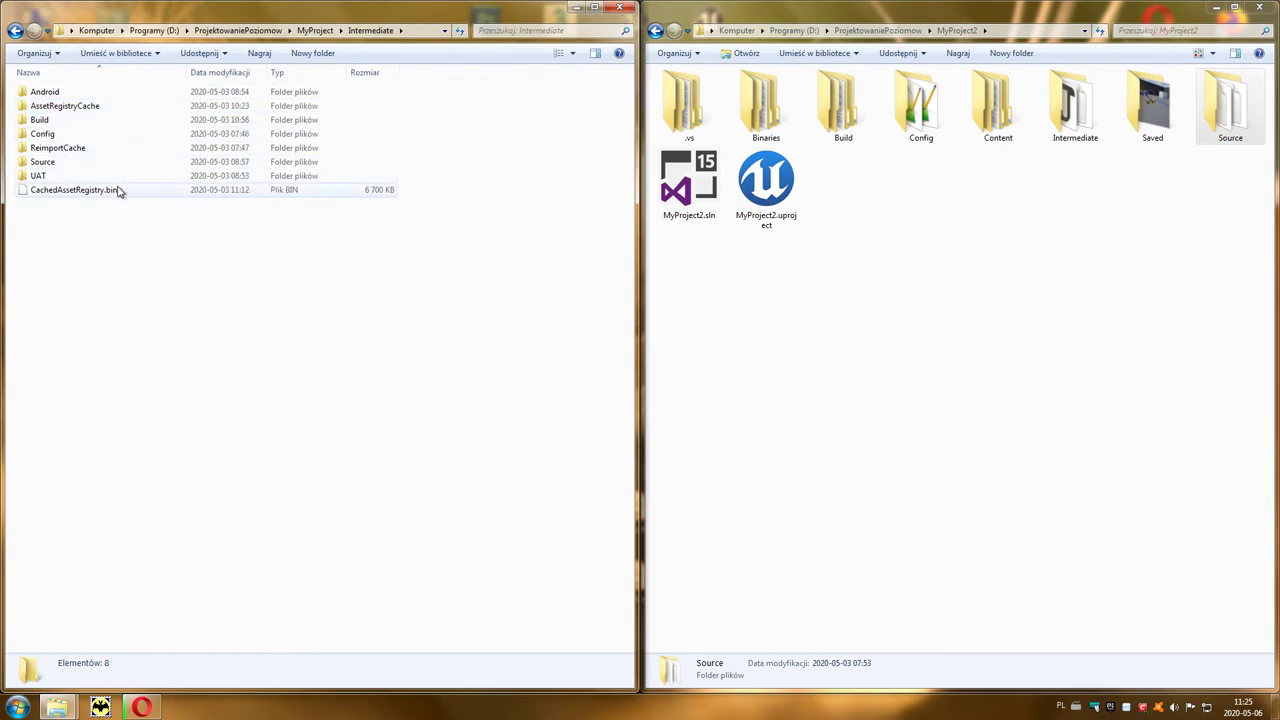
pyautogui.click(311, 31)
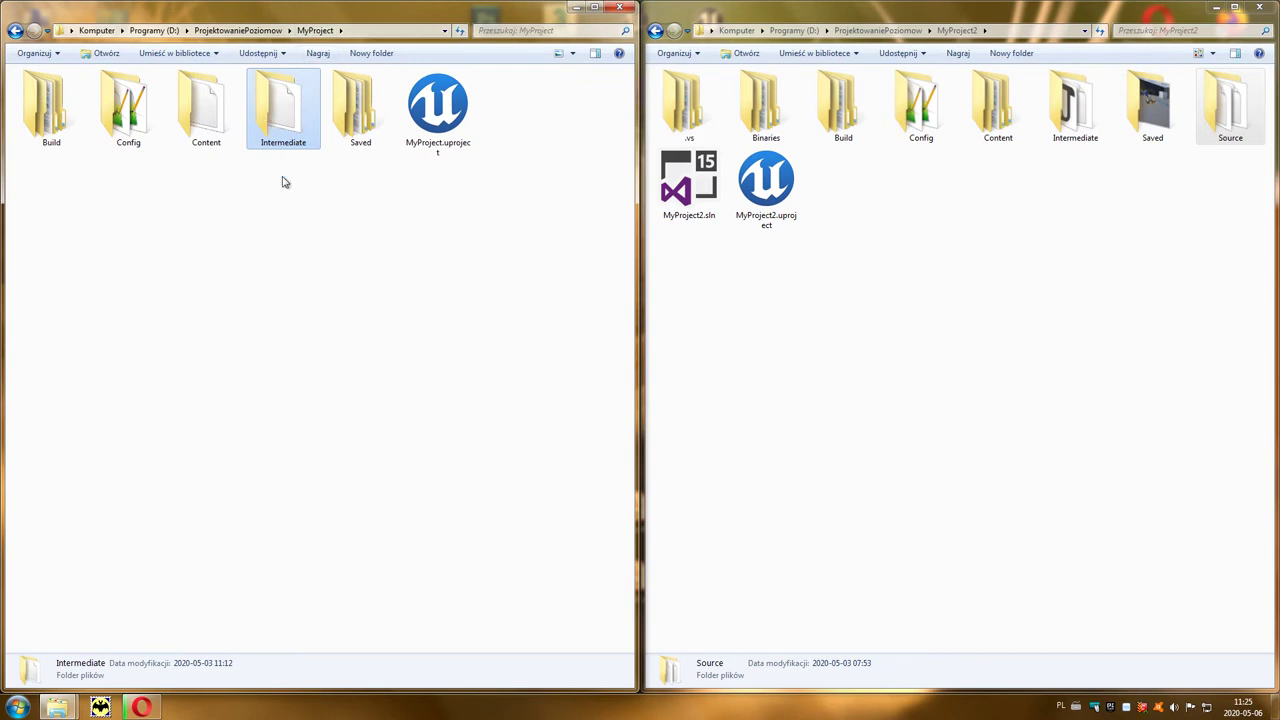
pyautogui.press('Delete')
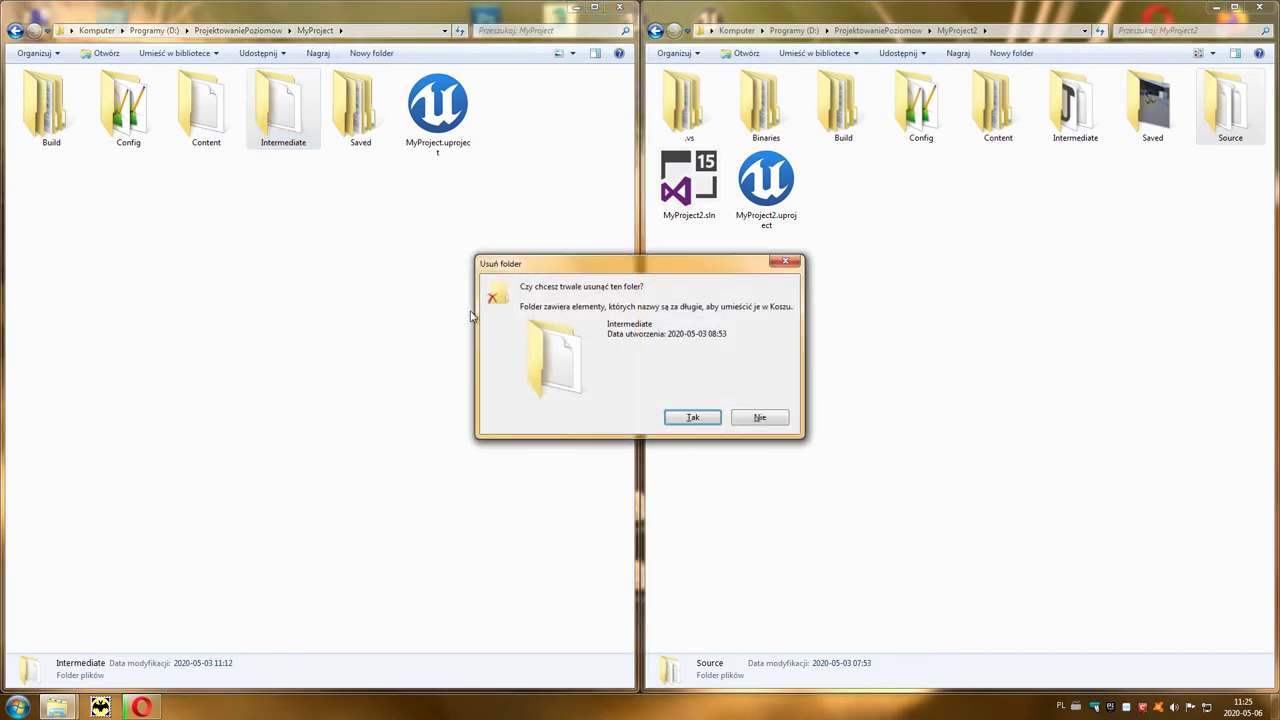
pyautogui.click(701, 422)
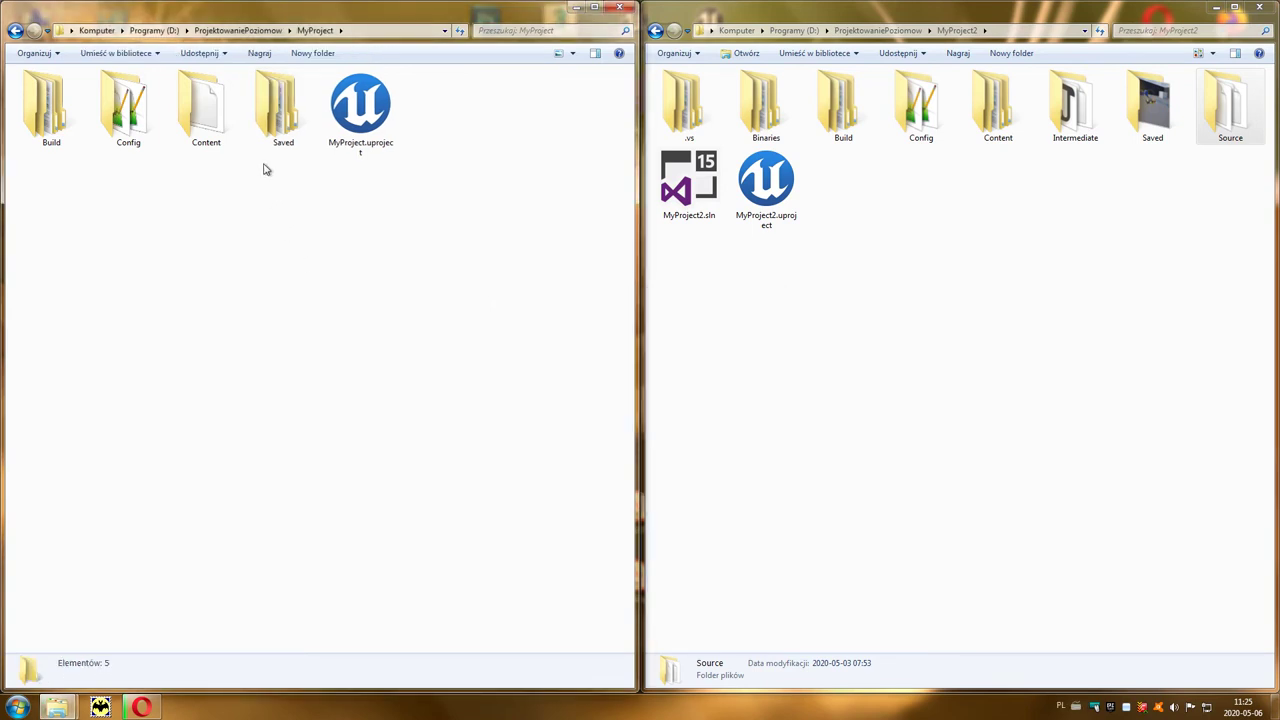
# In MyProject's Saved\Config folder, review the Windows .ini files and delete the CrashReportClient and WorldState folders
pyautogui.doubleClick(283, 113)
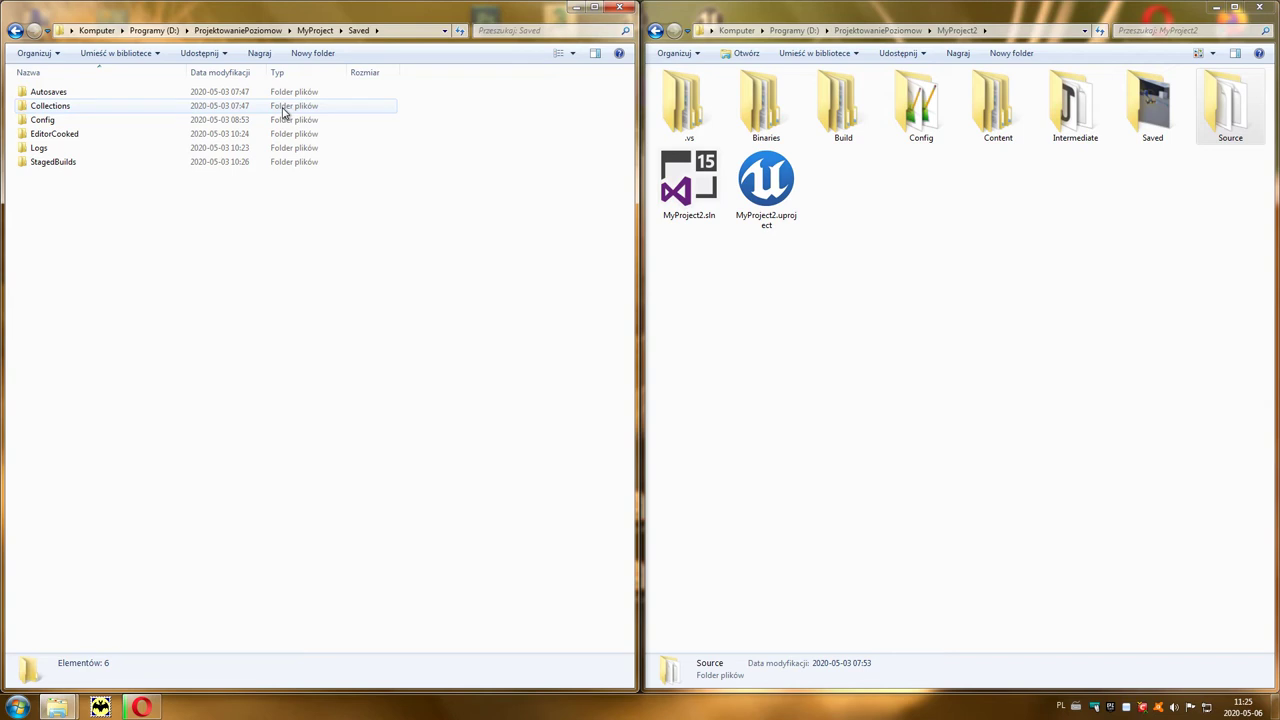
pyautogui.doubleClick(58, 122)
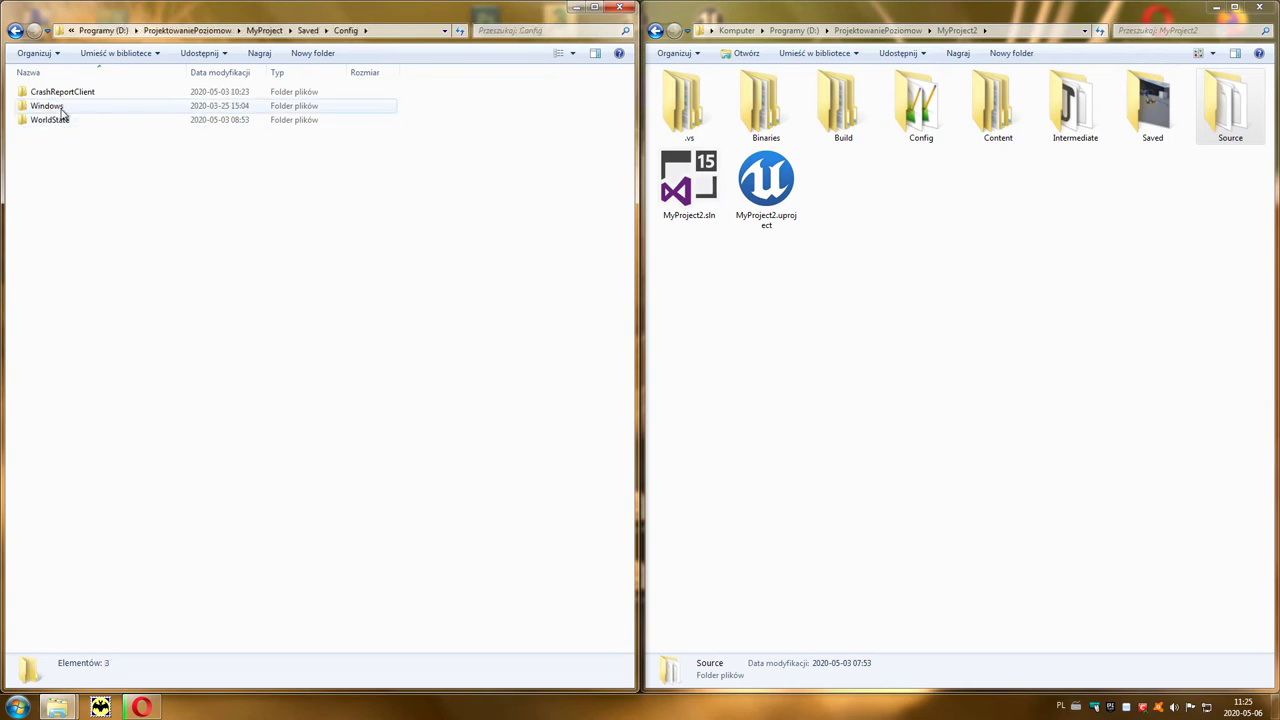
pyautogui.click(61, 110)
pyautogui.doubleClick(61, 113)
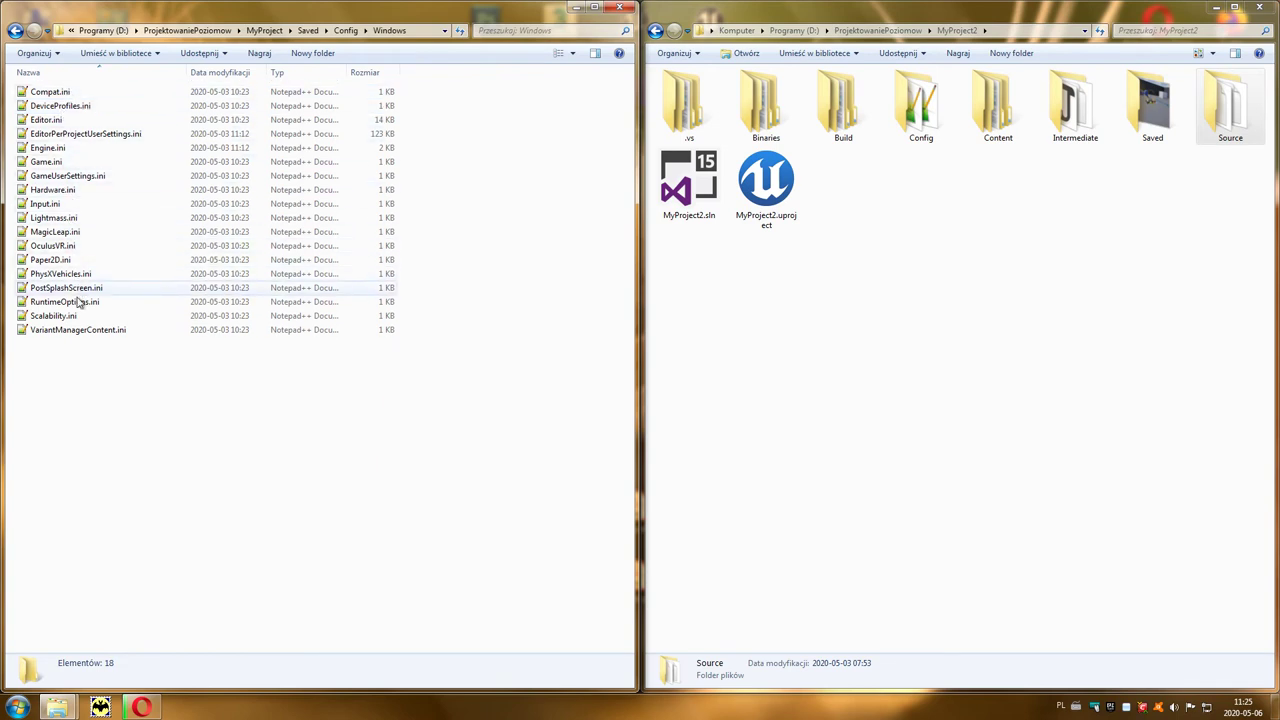
pyautogui.click(15, 30)
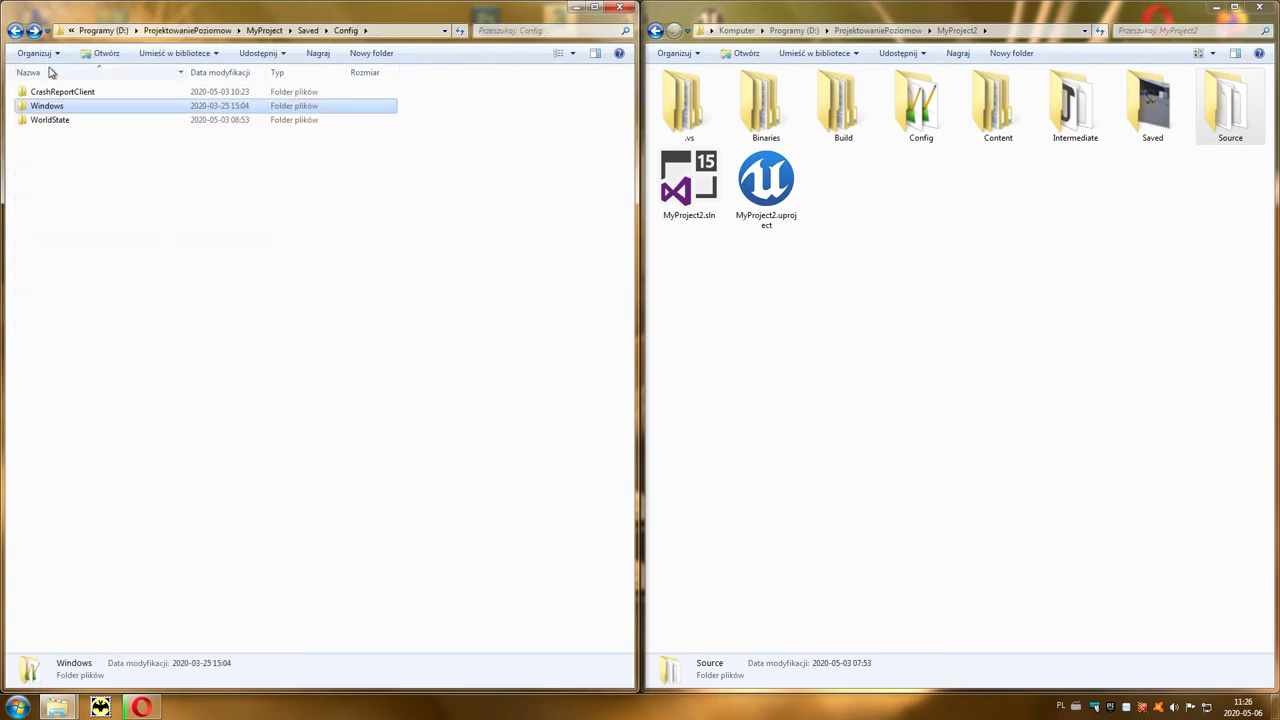
pyautogui.click(70, 94)
pyautogui.keyDown('ctrl'); pyautogui.click(63, 120); pyautogui.keyUp('ctrl')
pyautogui.press('Delete')
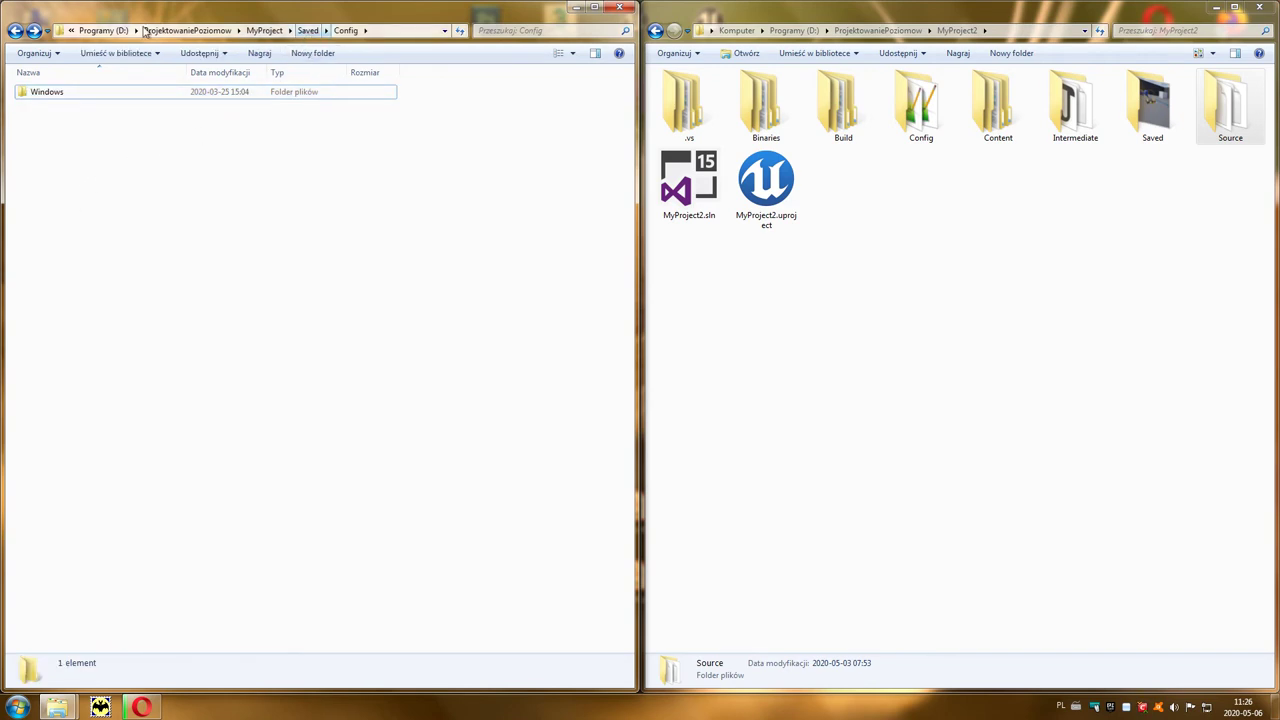
# Delete Autosaves, Collections, EditorCooked, Logs and StagedBuilds from MyProject's Saved folder, keeping only Config
pyautogui.click(16, 31)
pyautogui.moveTo(113, 193); pyautogui.dragTo(56, 92)
pyautogui.keyDown('ctrl'); pyautogui.click(48, 121); pyautogui.keyUp('ctrl')
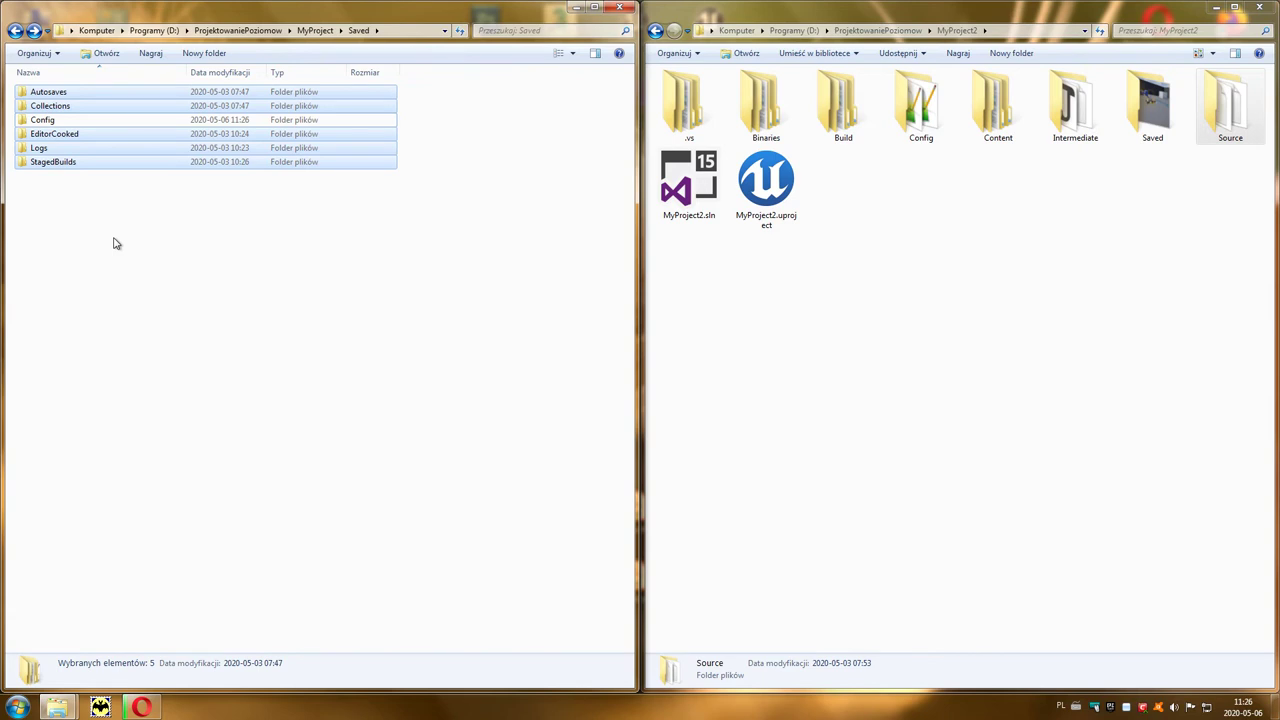
pyautogui.press('Delete')
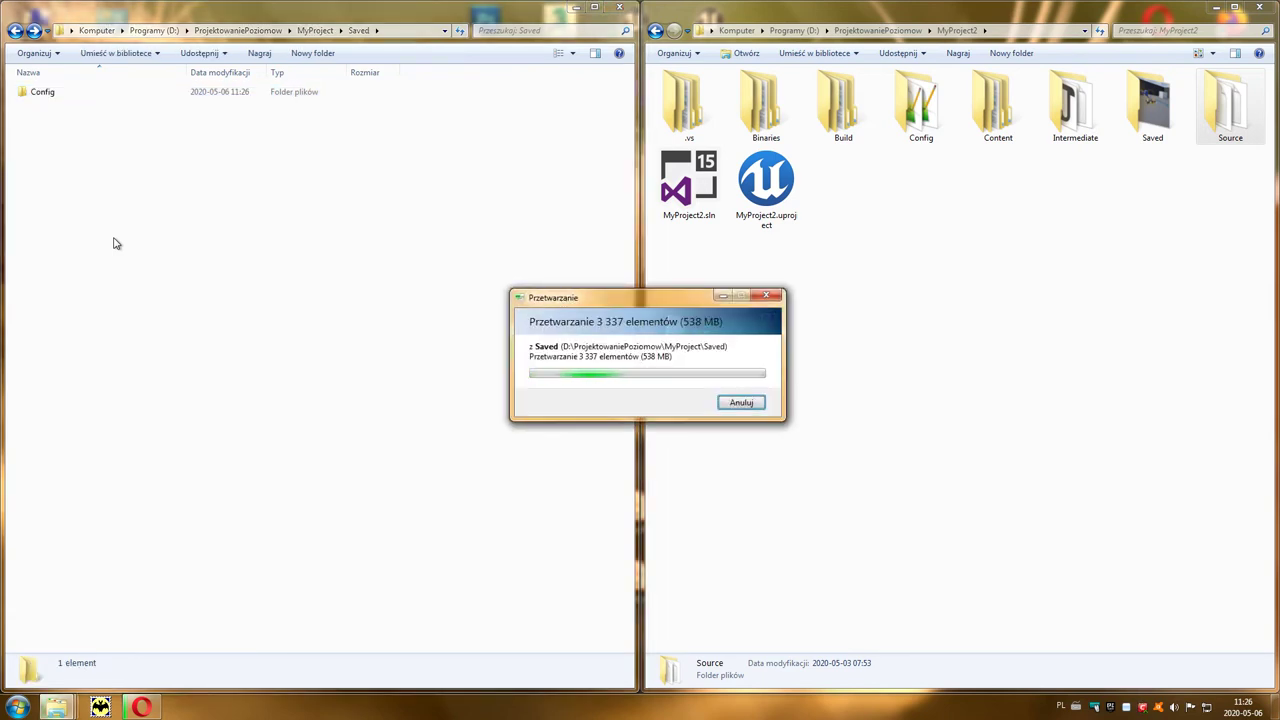
# Open MyProject.uproject from the project folder and check the reduced MyProject folder's size in its properties
pyautogui.click(314, 30)
pyautogui.doubleClick(360, 105)
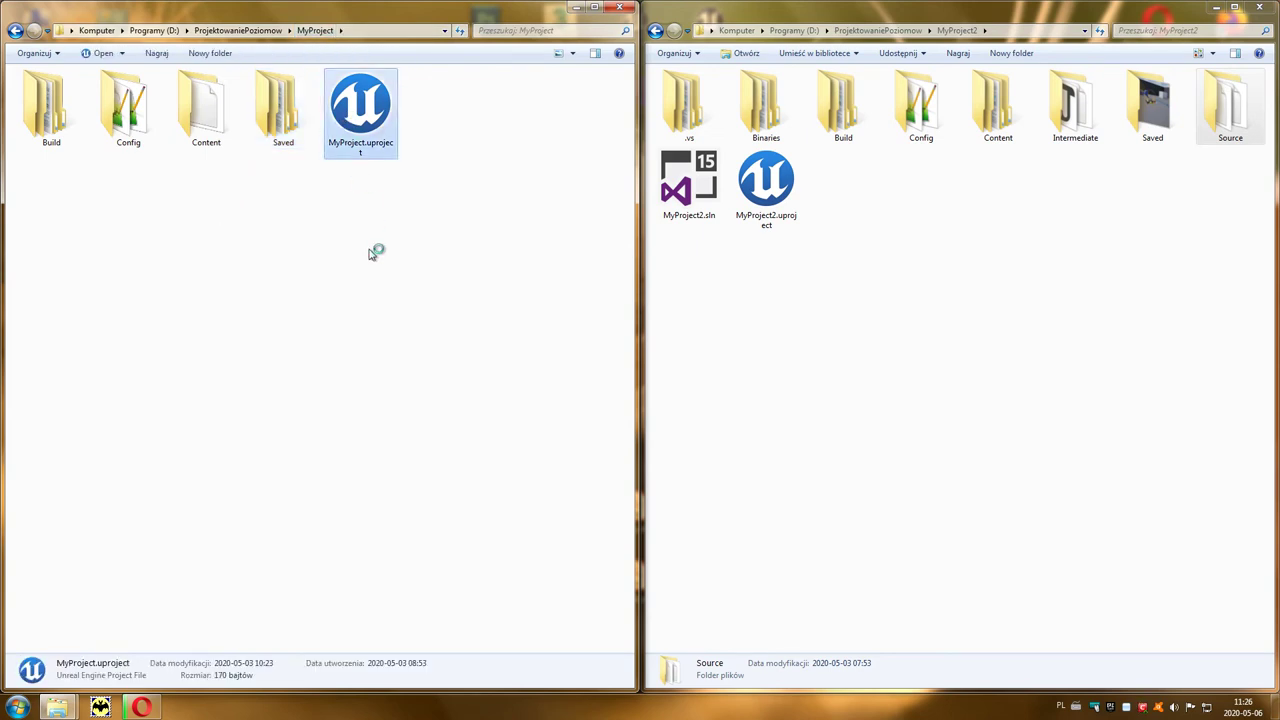
pyautogui.rightClick(497, 360)
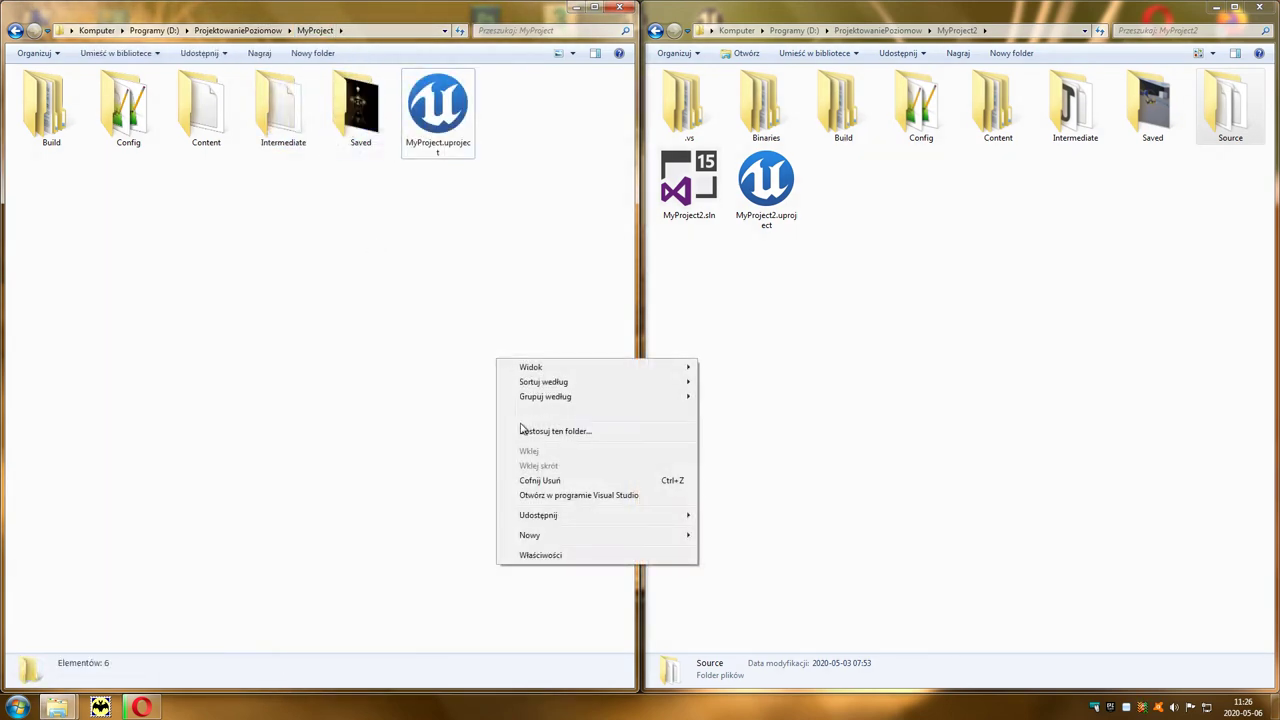
pyautogui.click(571, 556)
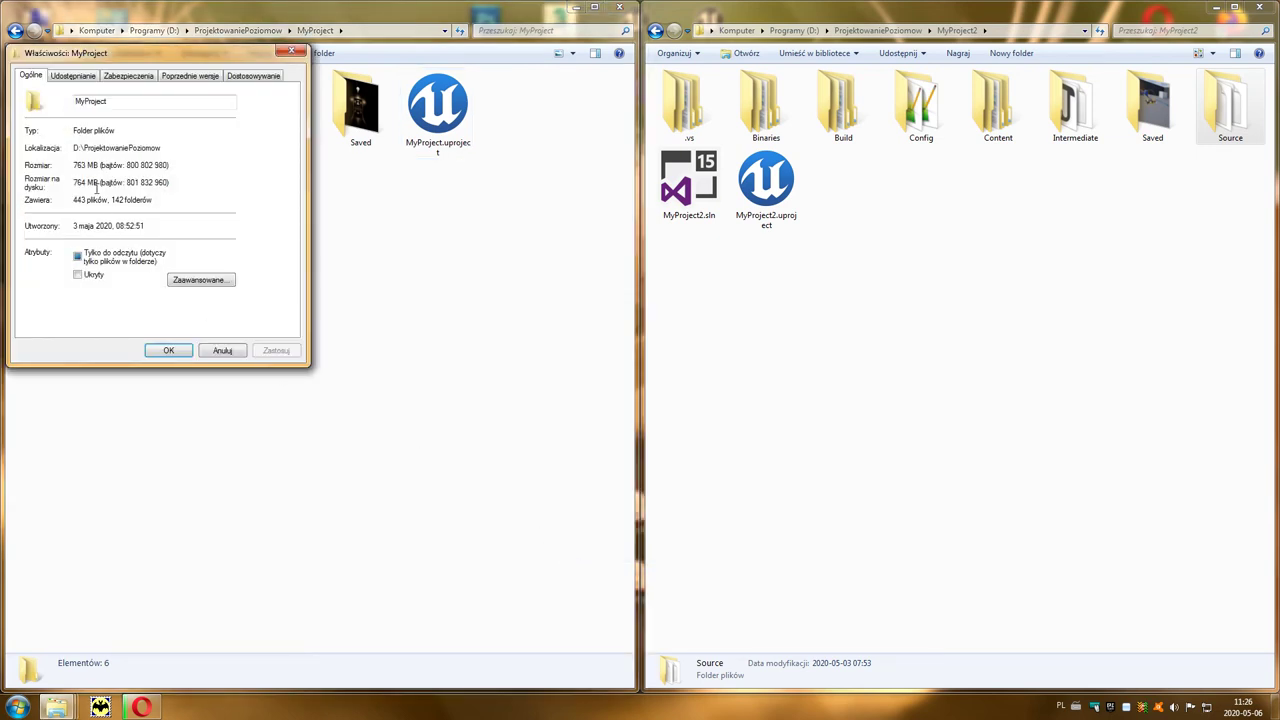
pyautogui.click(170, 351)
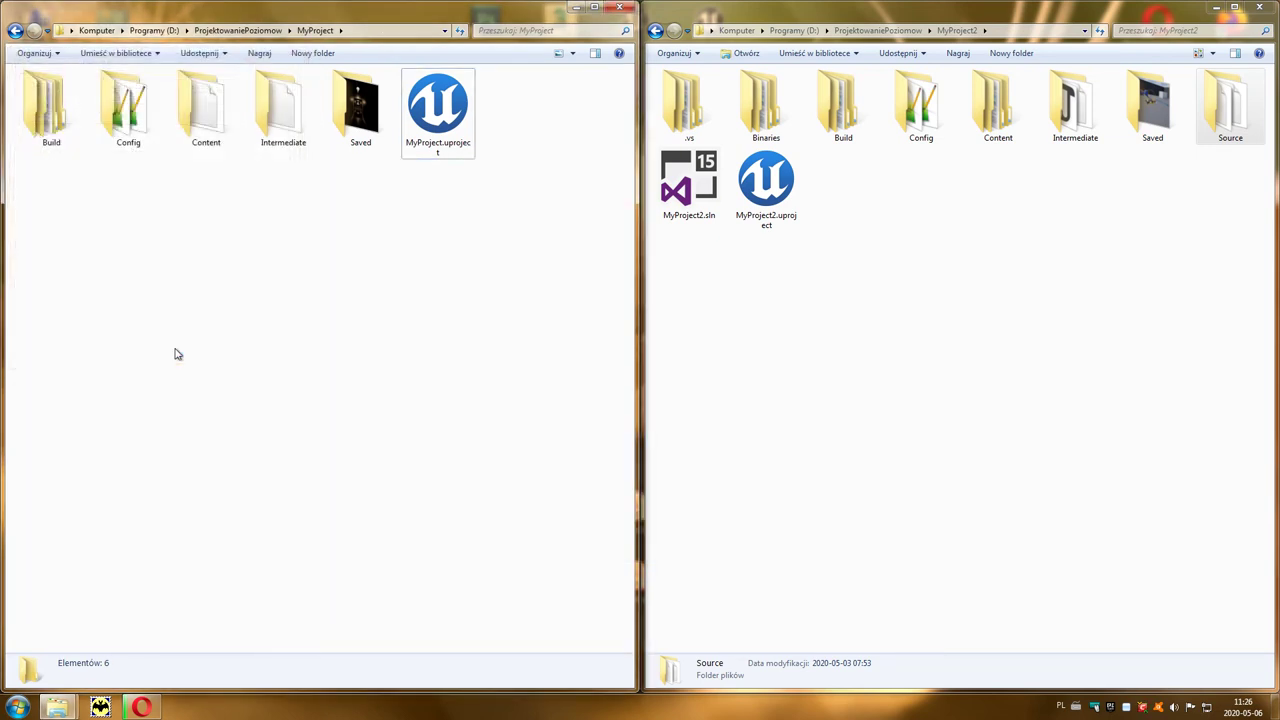
# In the MyProject2 folder, check the size of the .vs folder in its properties and delete the Binaries folder
pyautogui.click(818, 322)
pyautogui.click(688, 100)
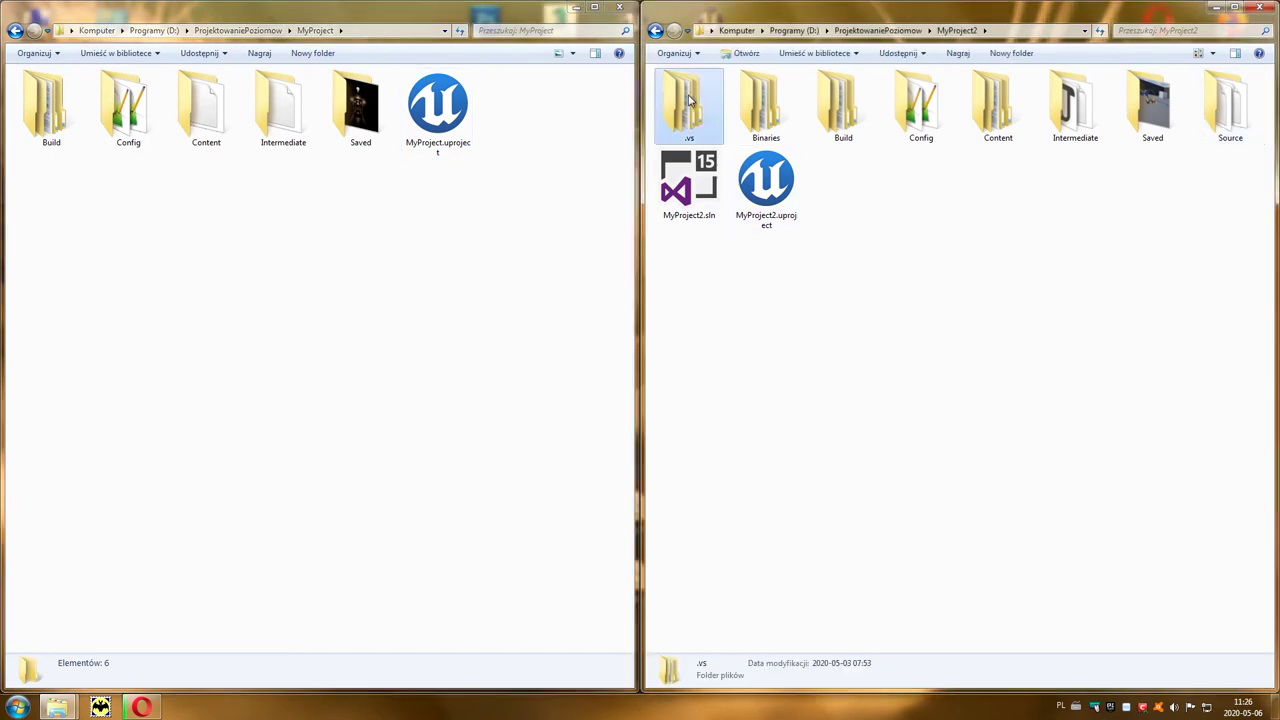
pyautogui.rightClick(688, 100)
pyautogui.click(777, 500)
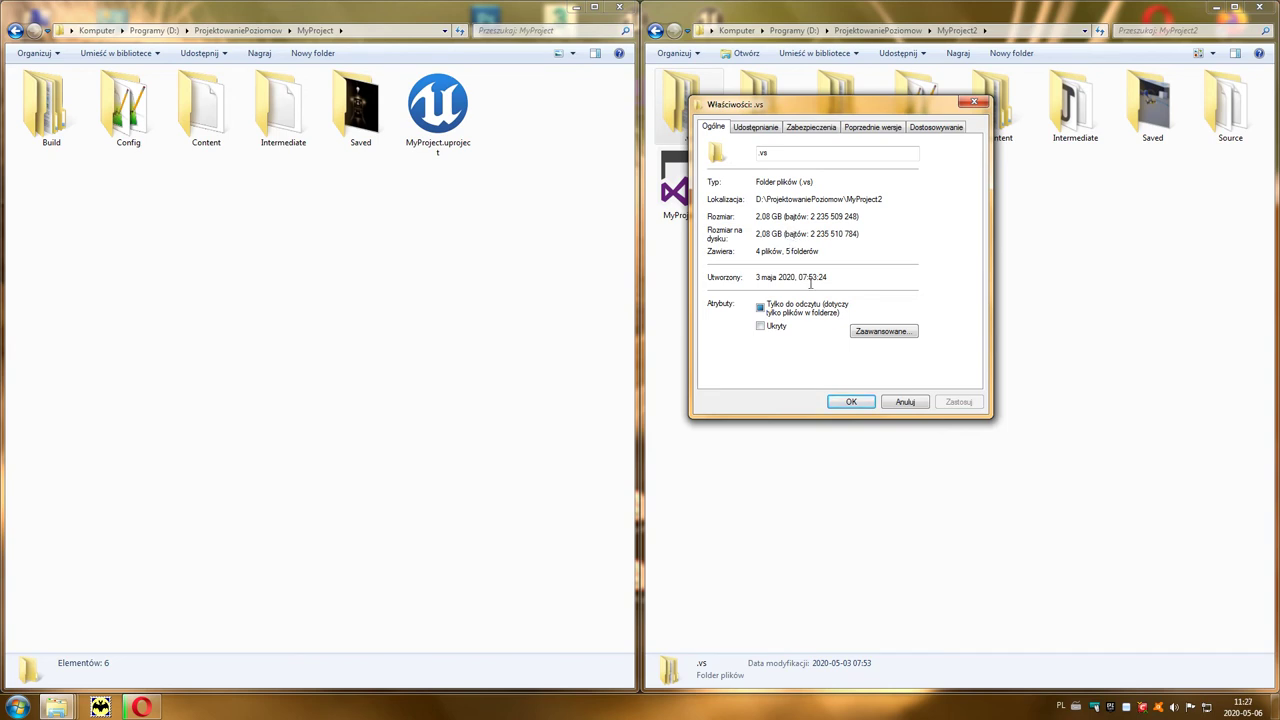
pyautogui.click(902, 402)
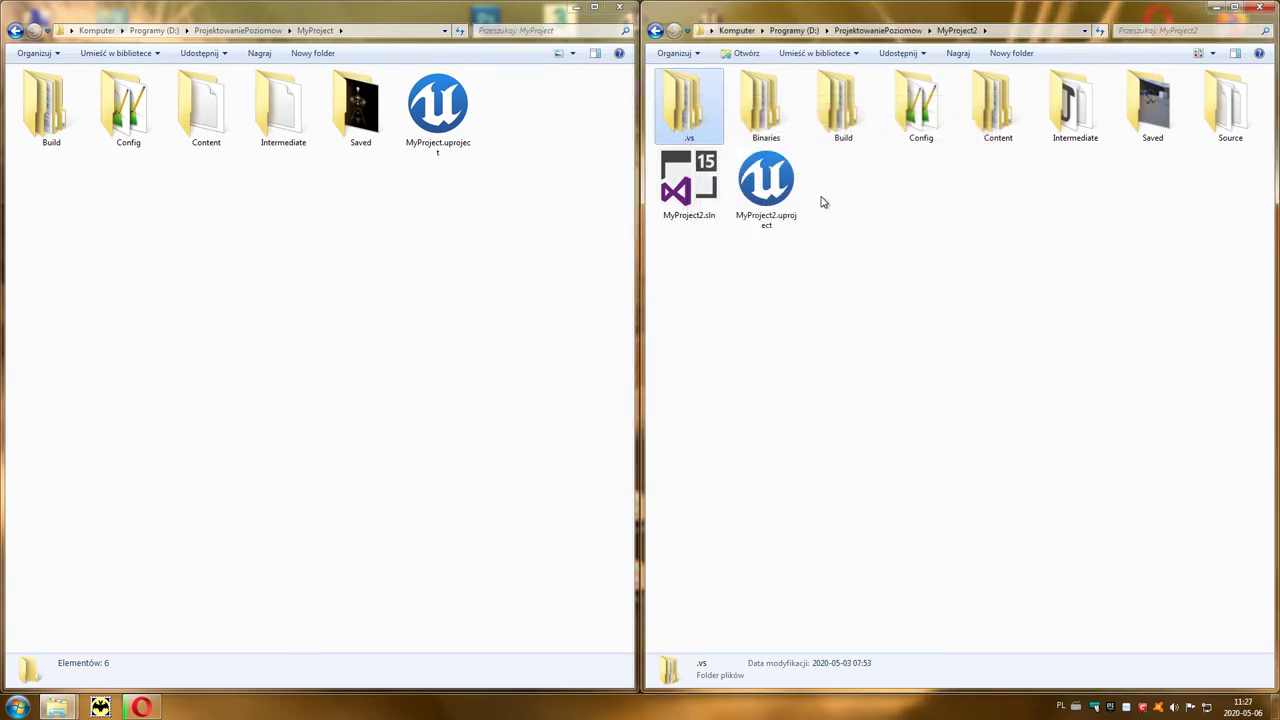
pyautogui.click(770, 108)
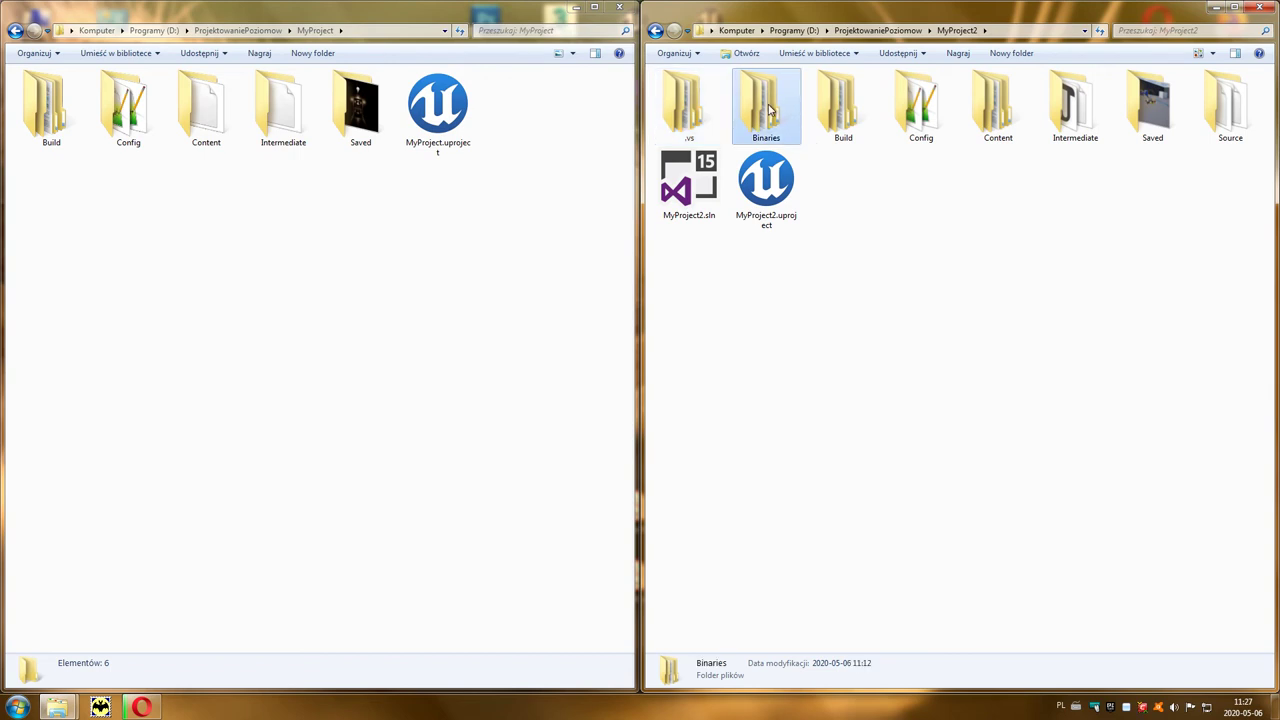
pyautogui.press('Delete')
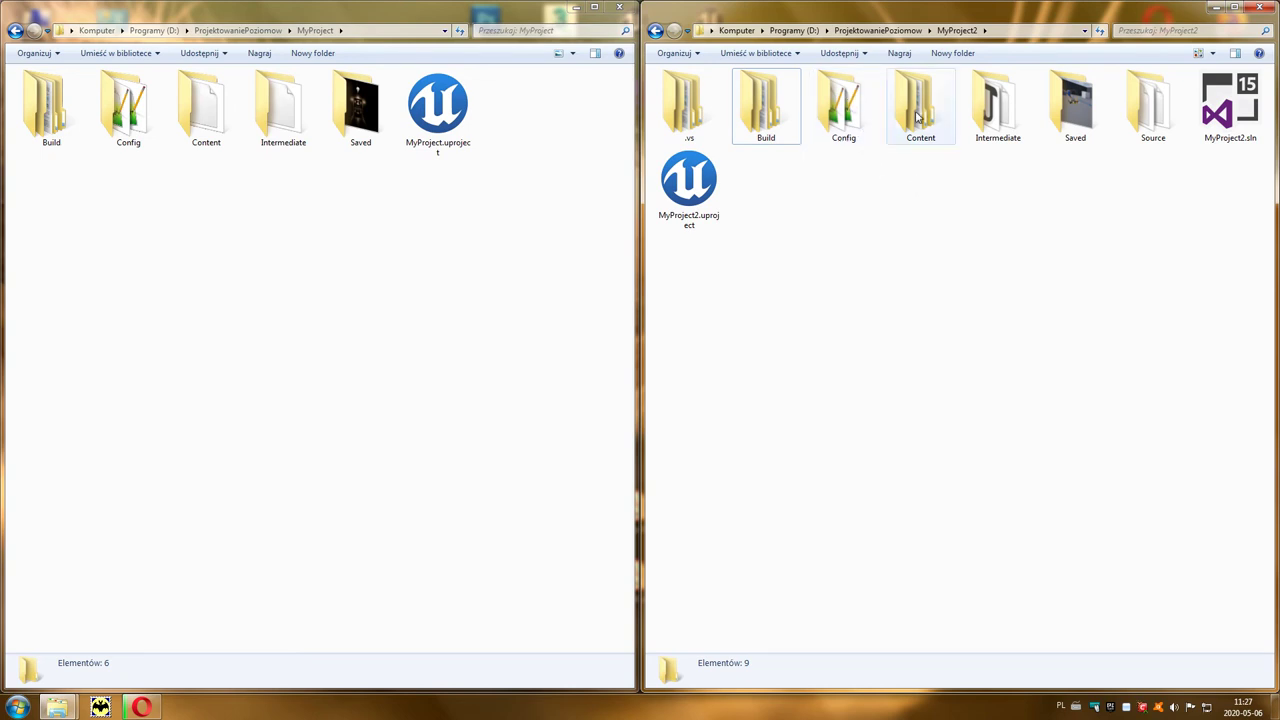
# Review ProjectFiles in MyProject2's Intermediate folder, delete everything there except ProjectFiles, and return to the project folder
pyautogui.click(1005, 110)
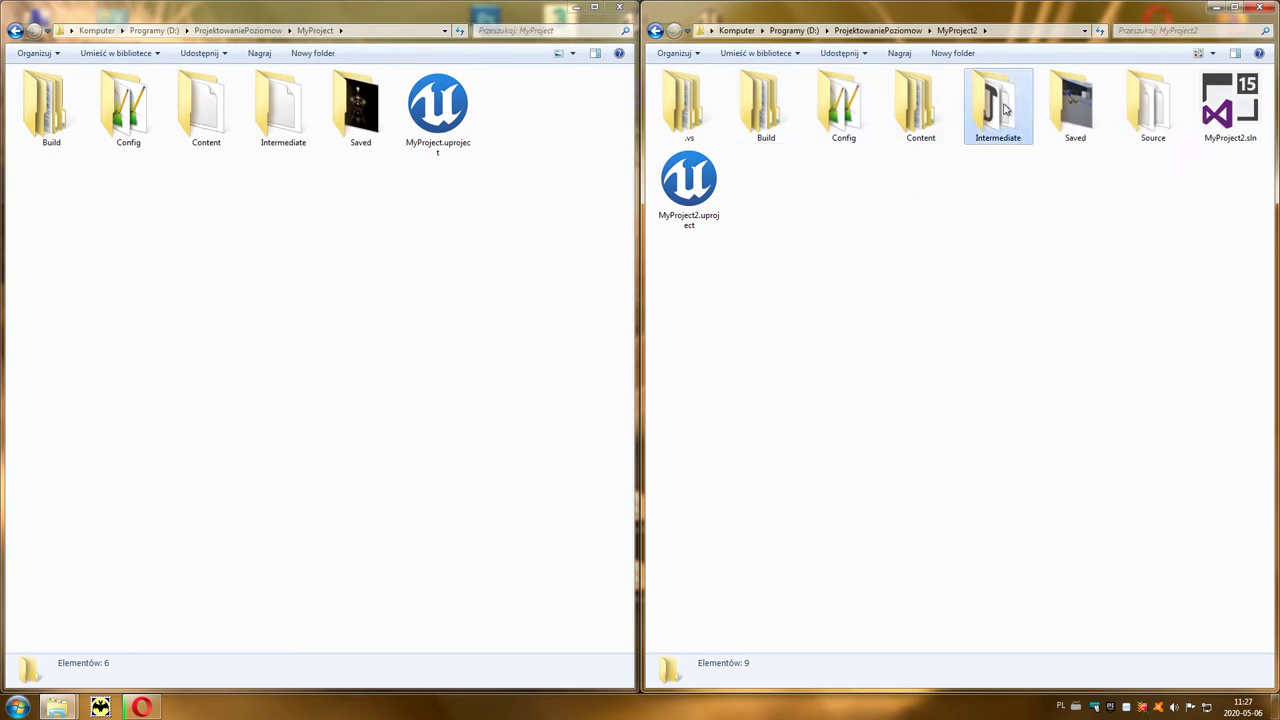
pyautogui.doubleClick(1005, 110)
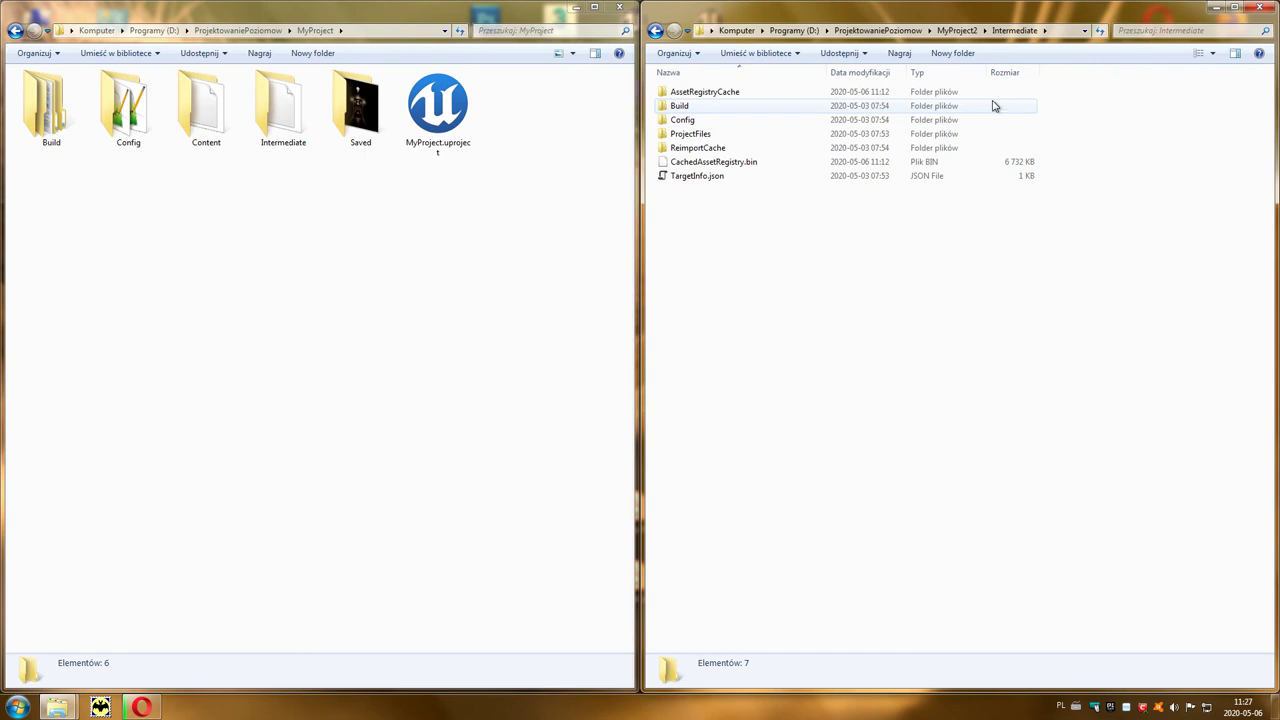
pyautogui.doubleClick(726, 138)
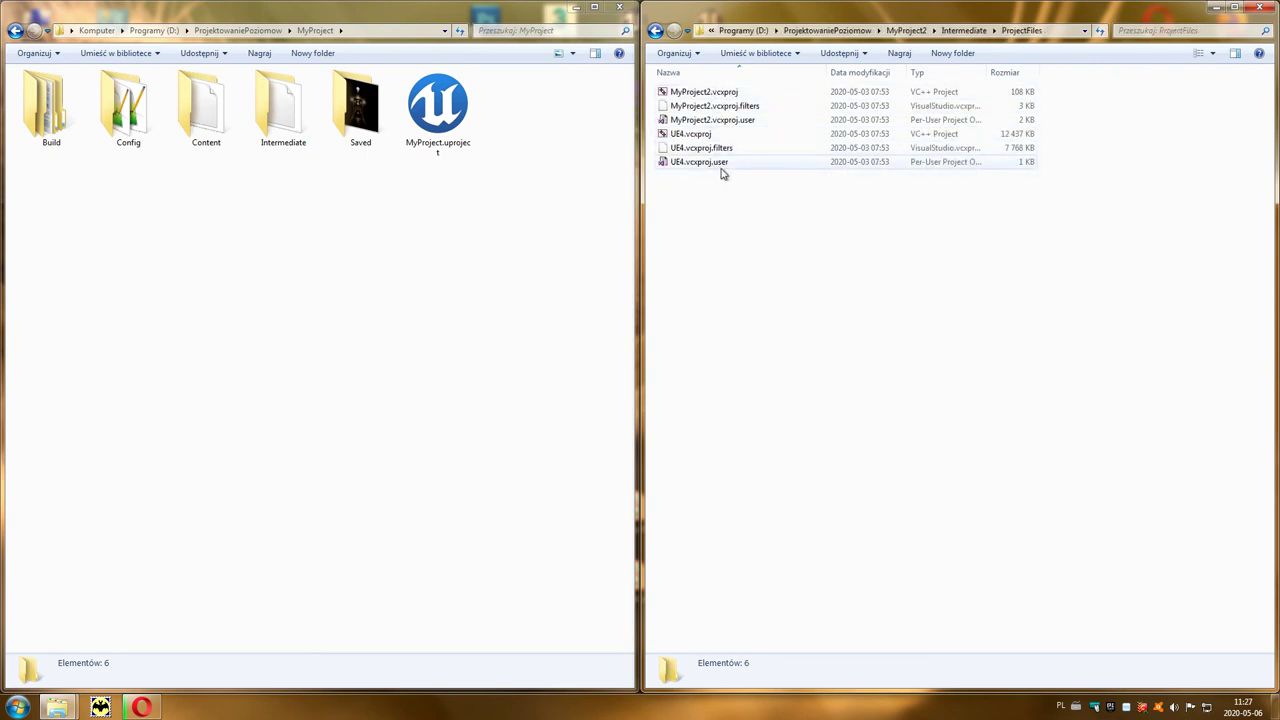
pyautogui.click(963, 30)
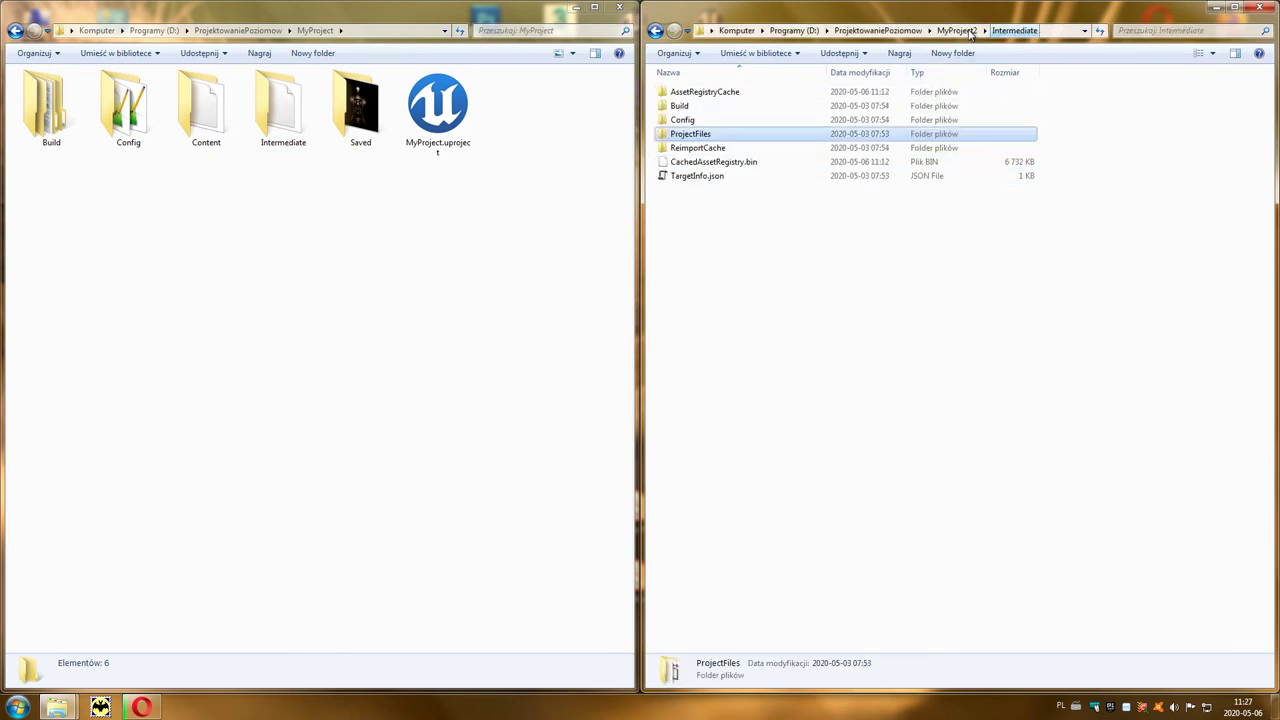
pyautogui.moveTo(778, 205); pyautogui.dragTo(684, 88)
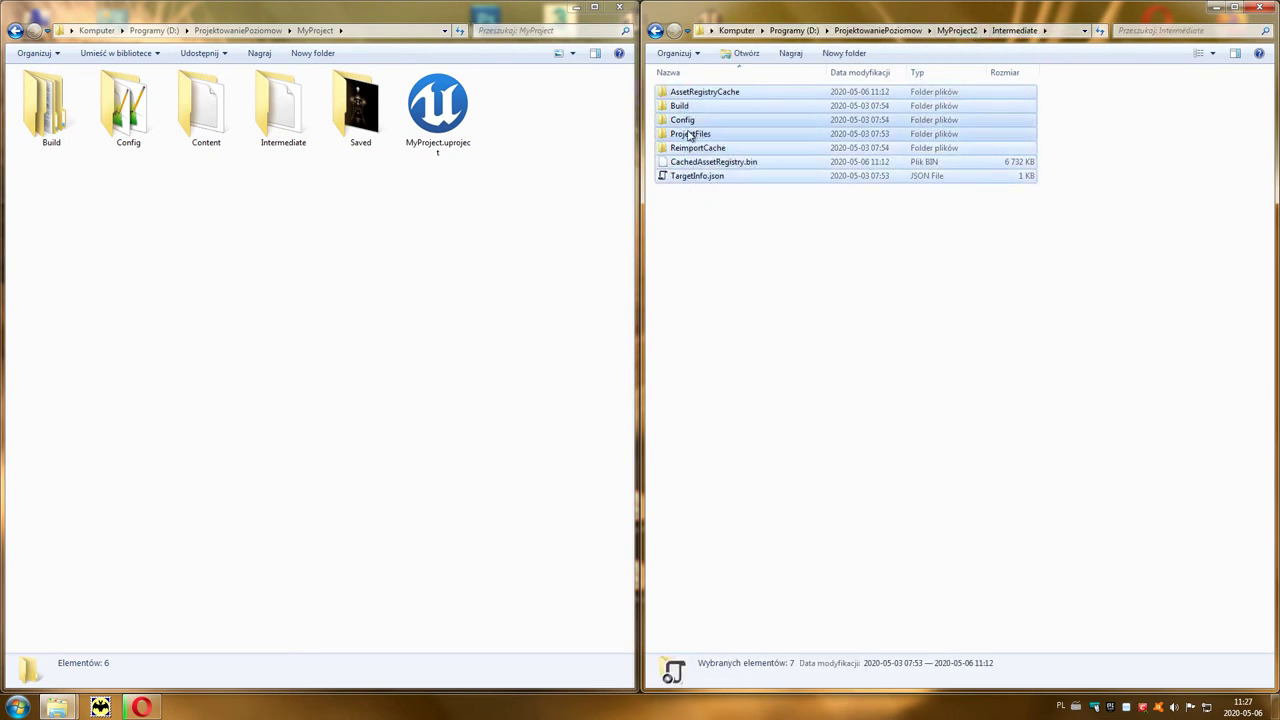
pyautogui.keyDown('ctrl'); pyautogui.click(690, 133); pyautogui.keyUp('ctrl')
pyautogui.press('Delete')
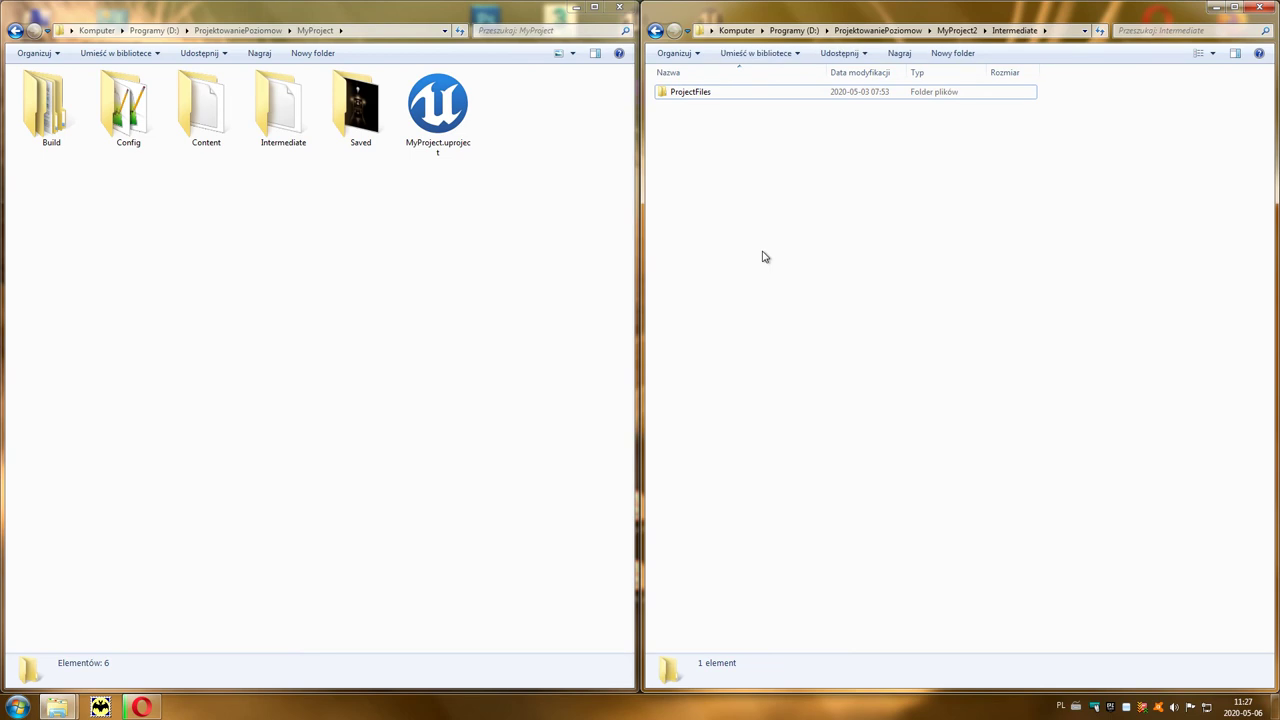
pyautogui.click(957, 30)
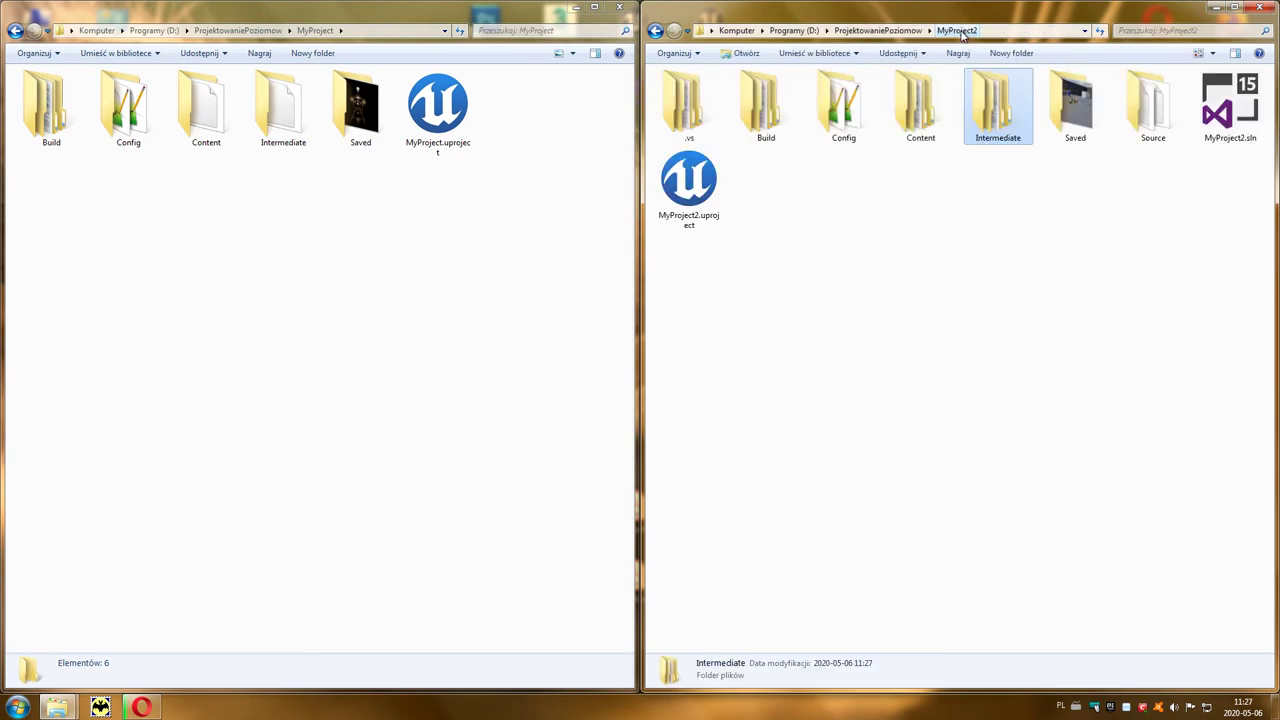
# Delete everything except the Windows folder from MyProject2's Saved\Config folder
pyautogui.doubleClick(1071, 108)
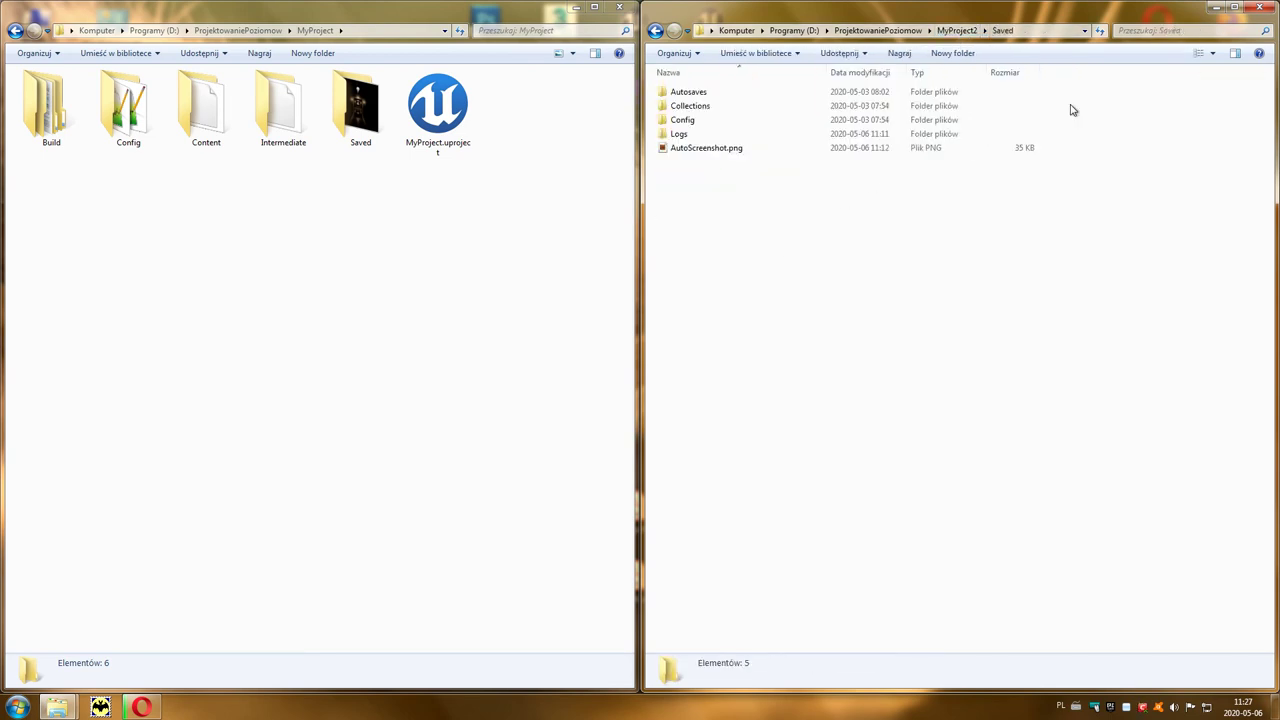
pyautogui.doubleClick(705, 121)
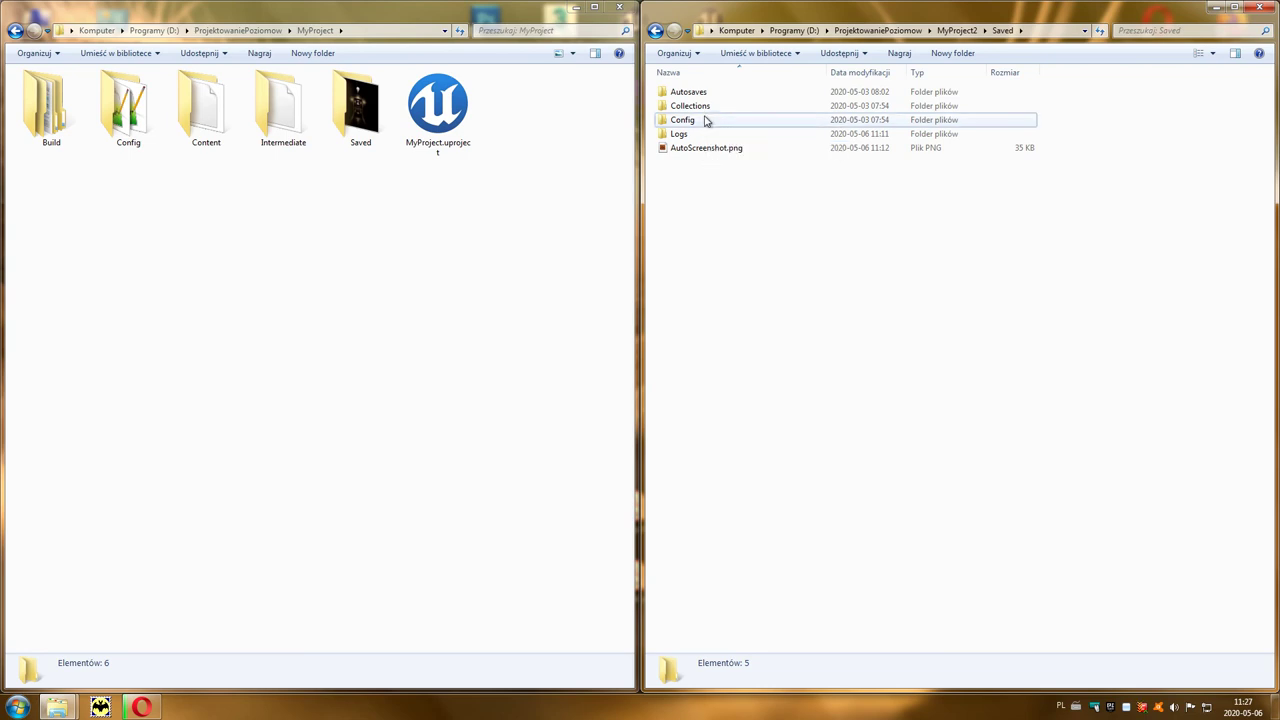
pyautogui.click(703, 92)
pyautogui.press('Delete')
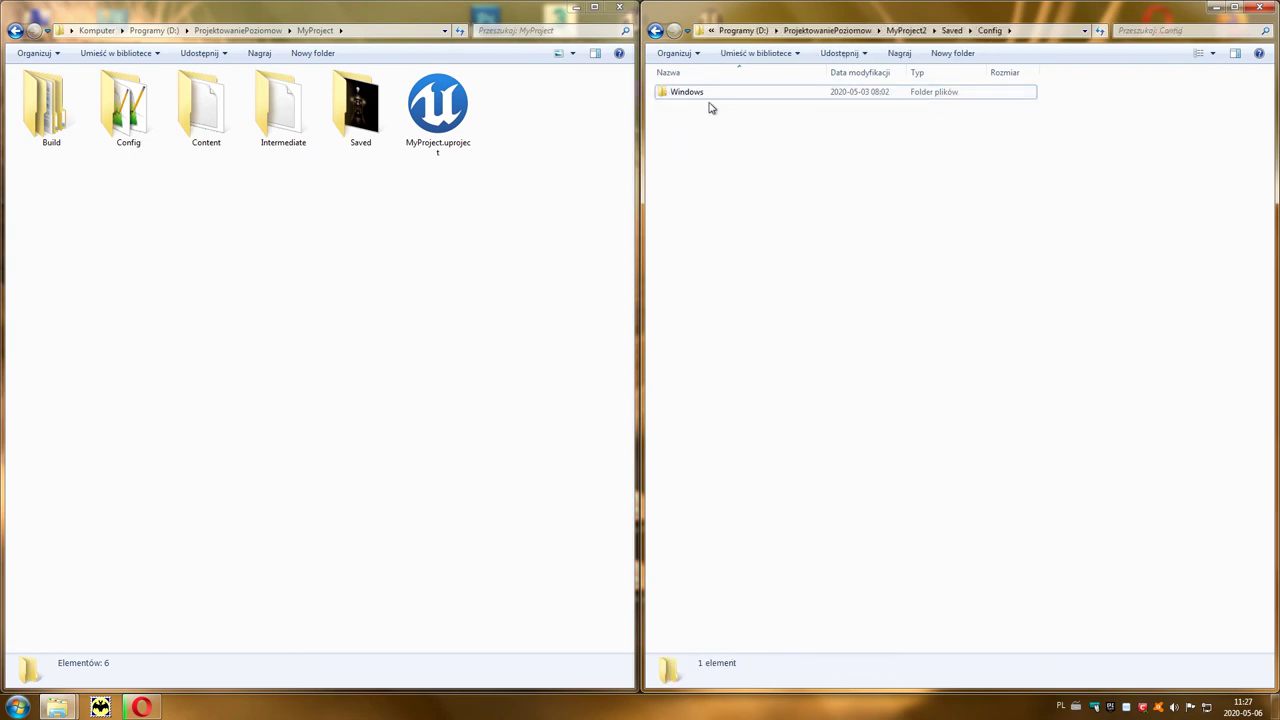
# Delete Autosaves, Collections, Logs and AutoScreenshot.png from MyProject2's Saved folder, keeping Config, and return to the project folder
pyautogui.click(952, 31)
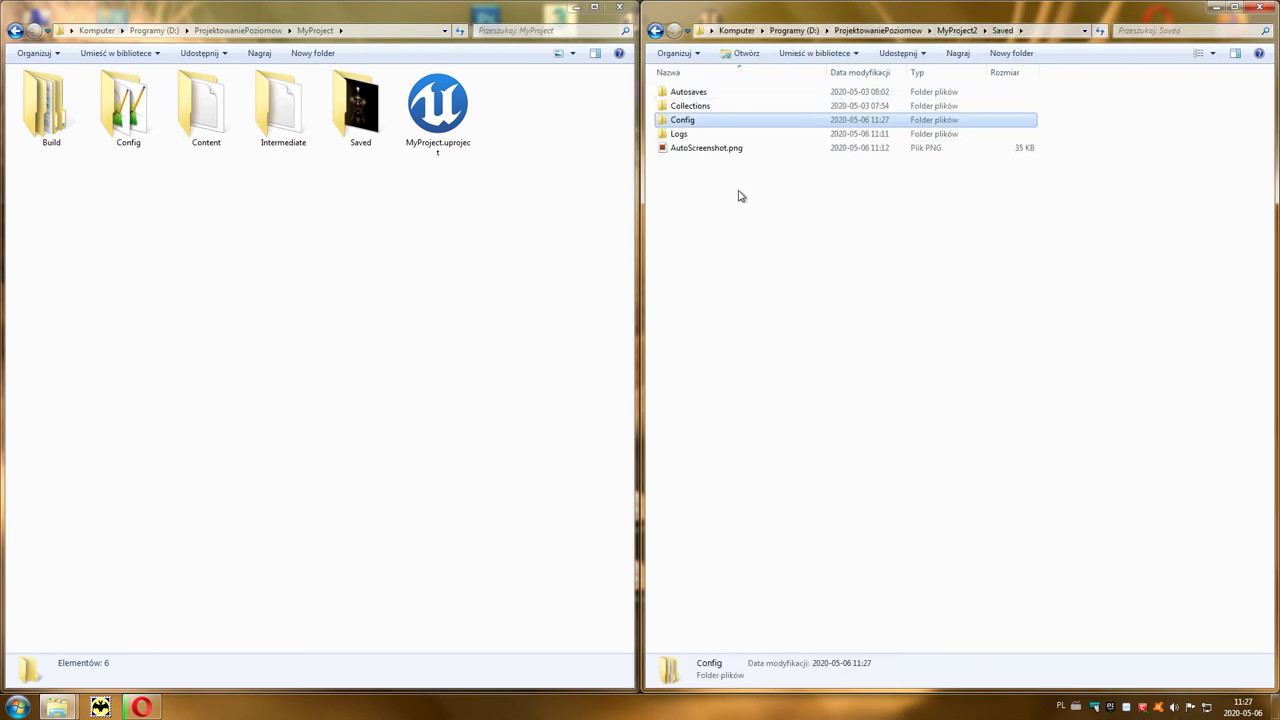
pyautogui.moveTo(738, 190); pyautogui.dragTo(667, 91)
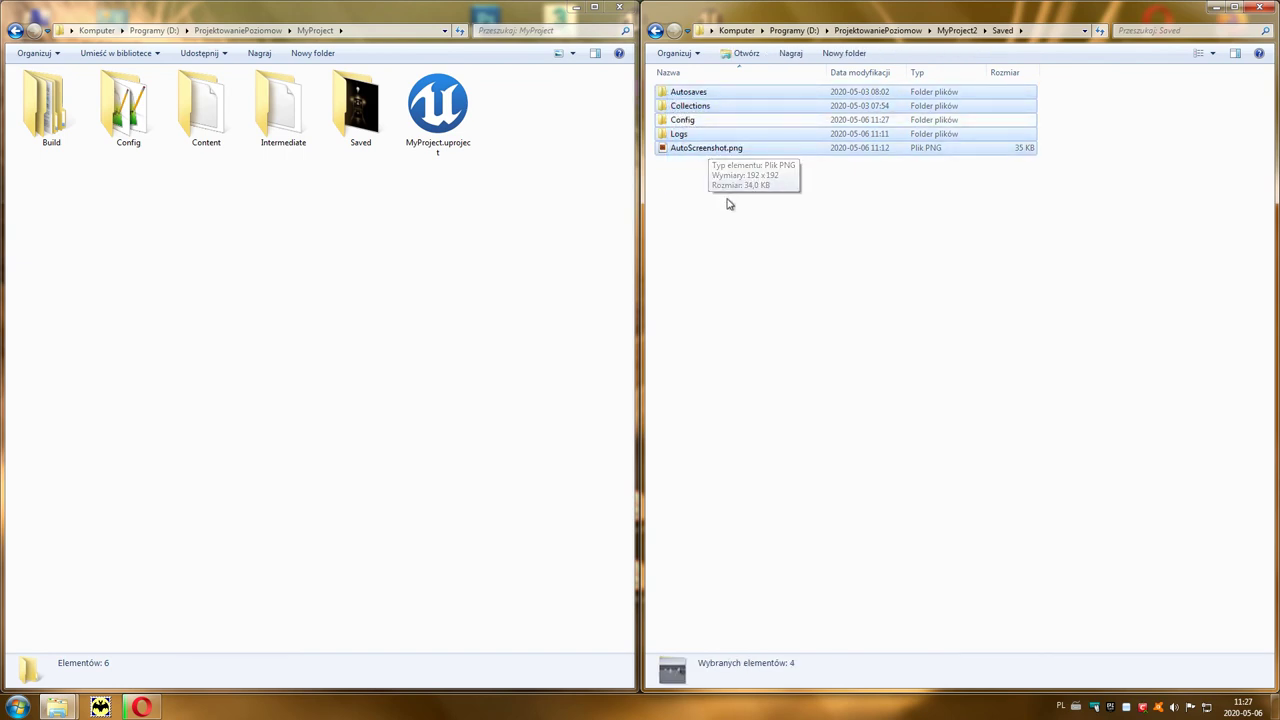
pyautogui.press('Delete')
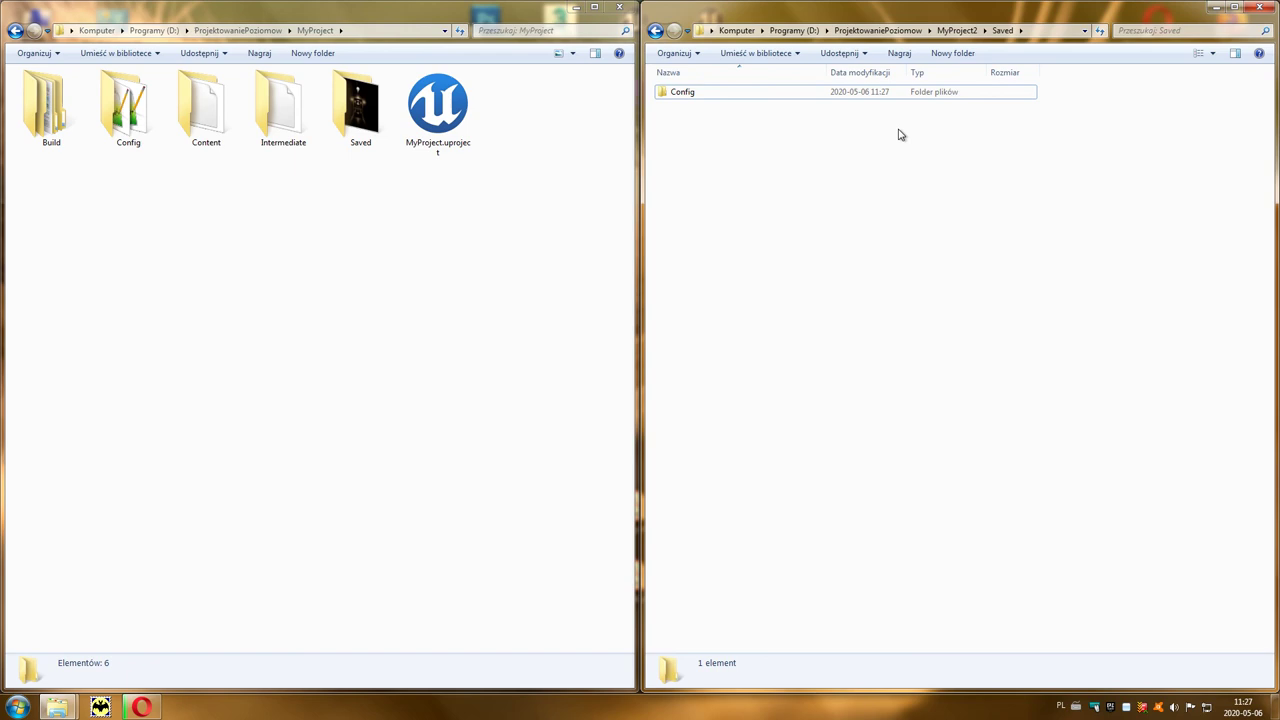
pyautogui.click(957, 30)
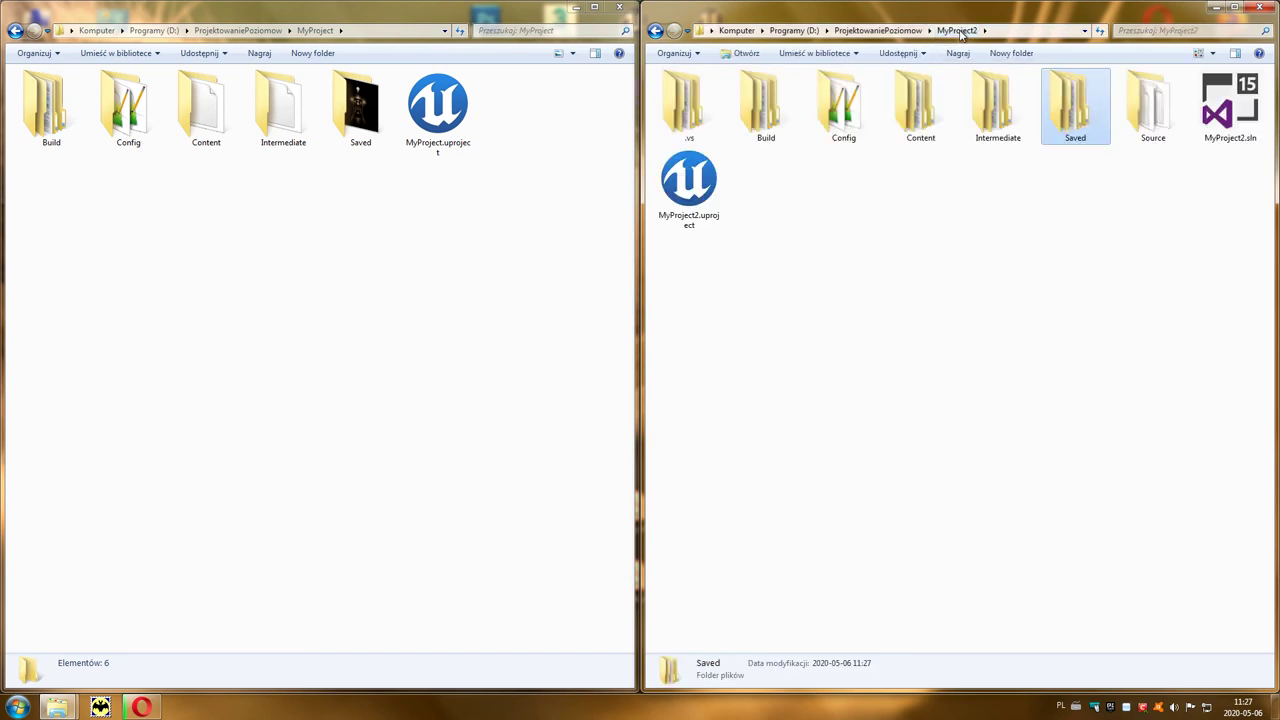
# Look over the source files in MyProject2's Source folder and return to the project folder
pyautogui.doubleClick(1154, 112)
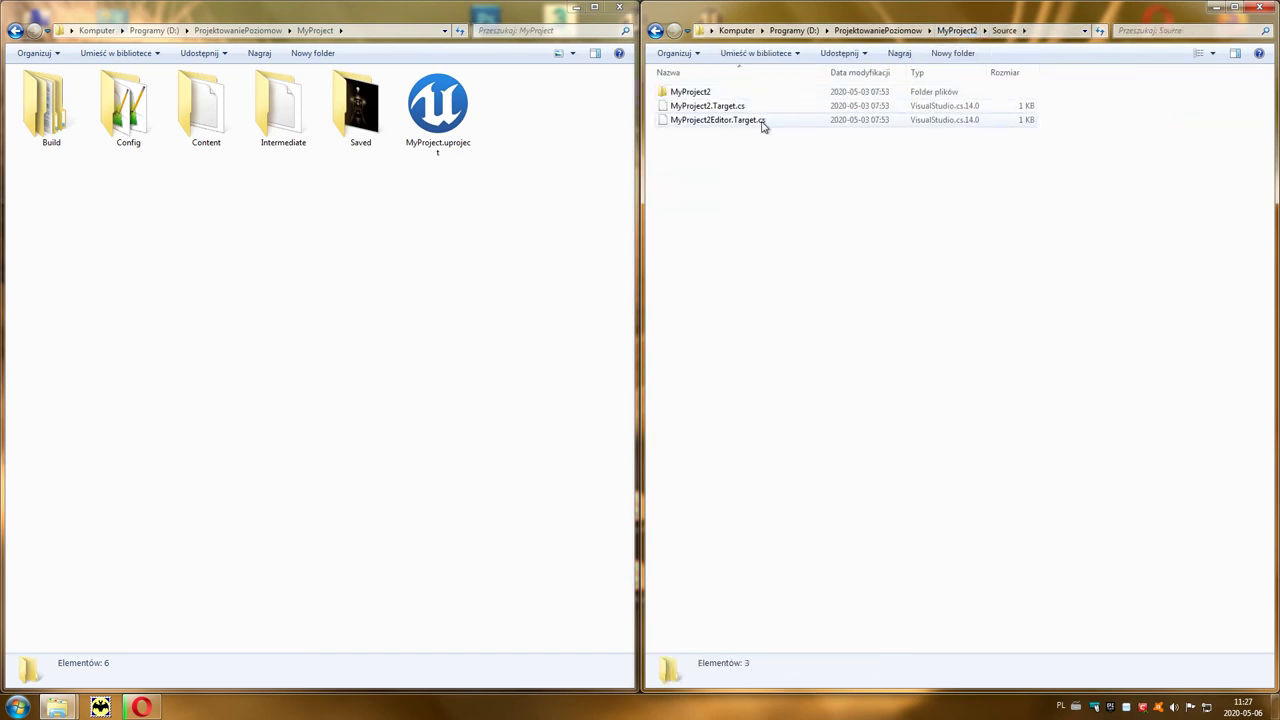
pyautogui.click(958, 30)
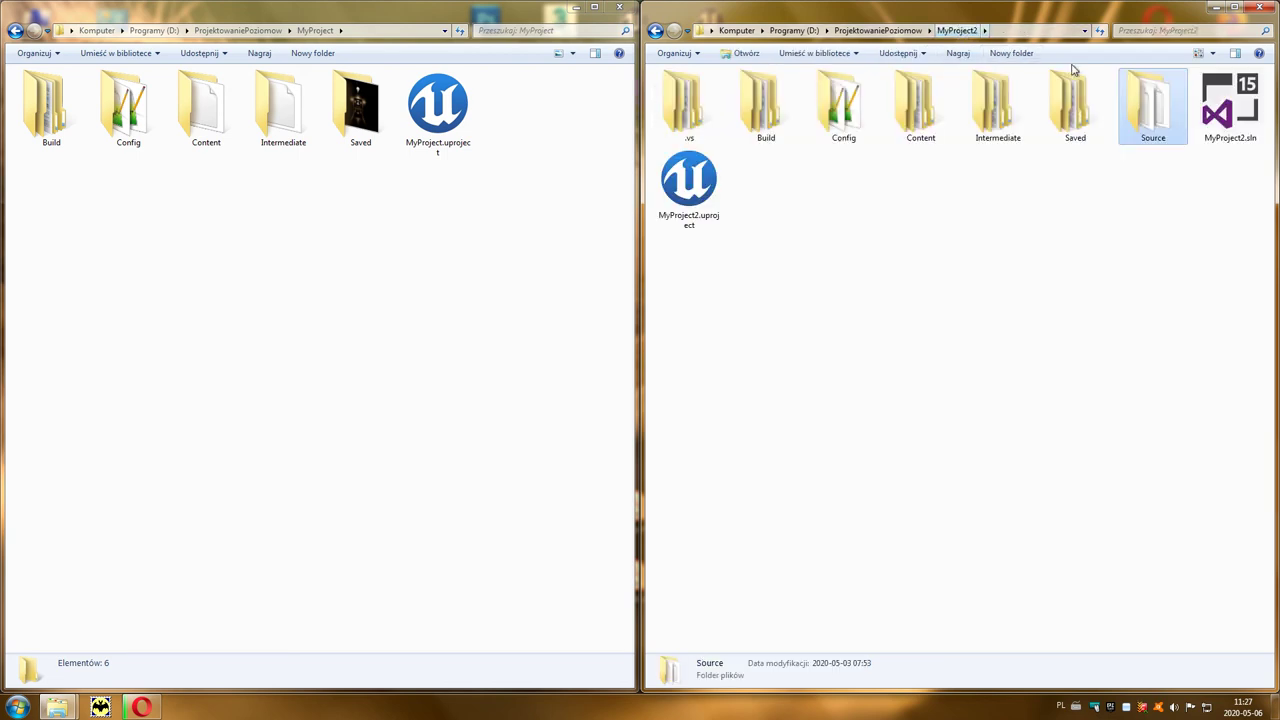
# Open MyProject2.uproject and rebuild the missing MyProject2 module with the build log shown
pyautogui.doubleClick(687, 176)
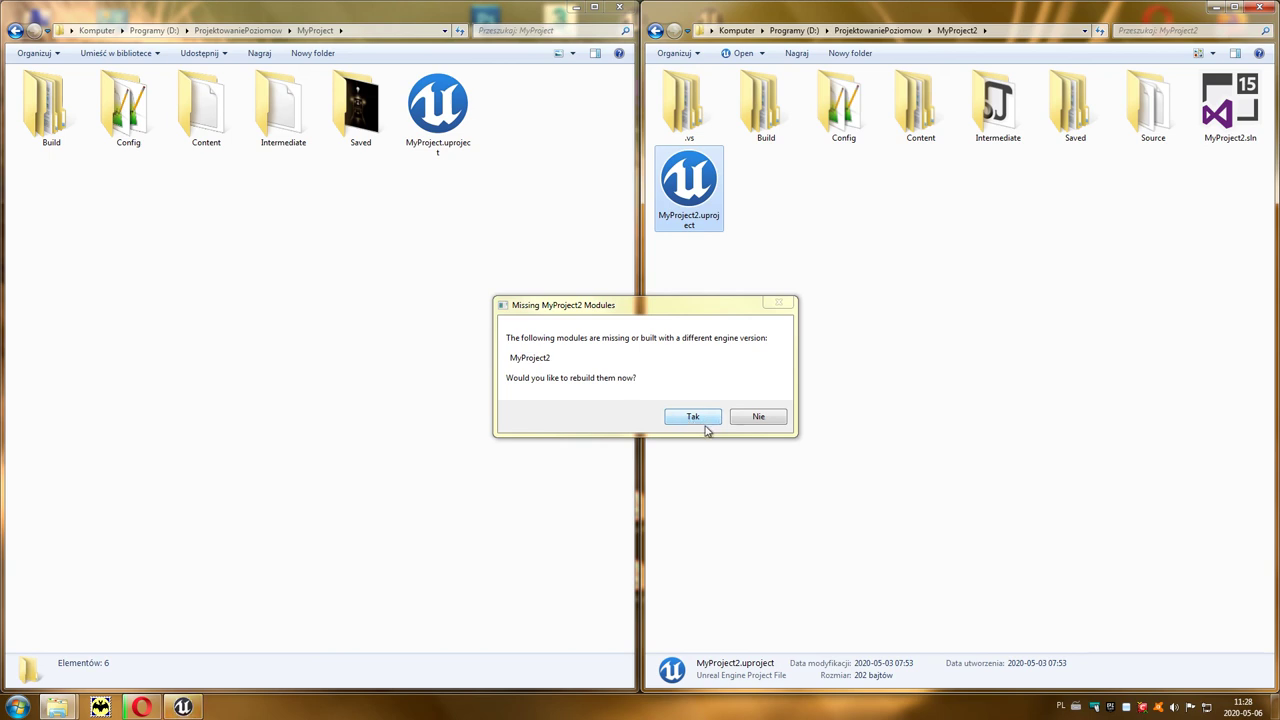
pyautogui.click(700, 422)
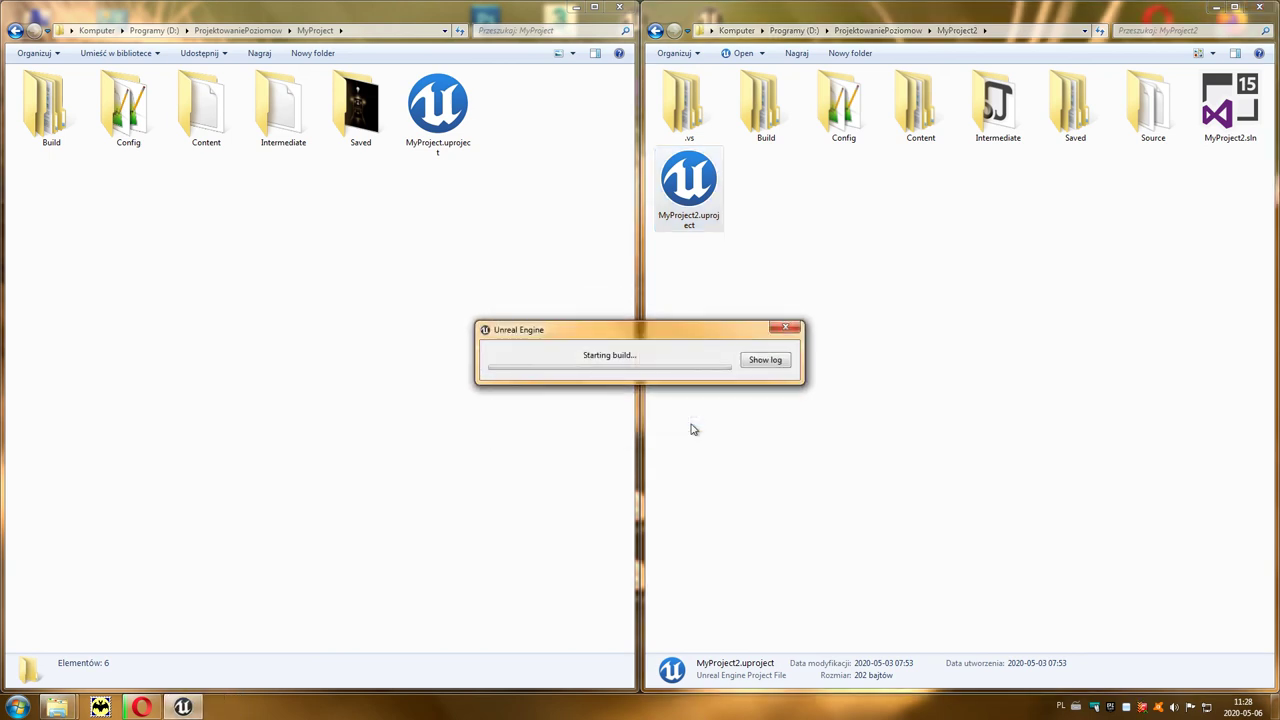
pyautogui.click(766, 362)
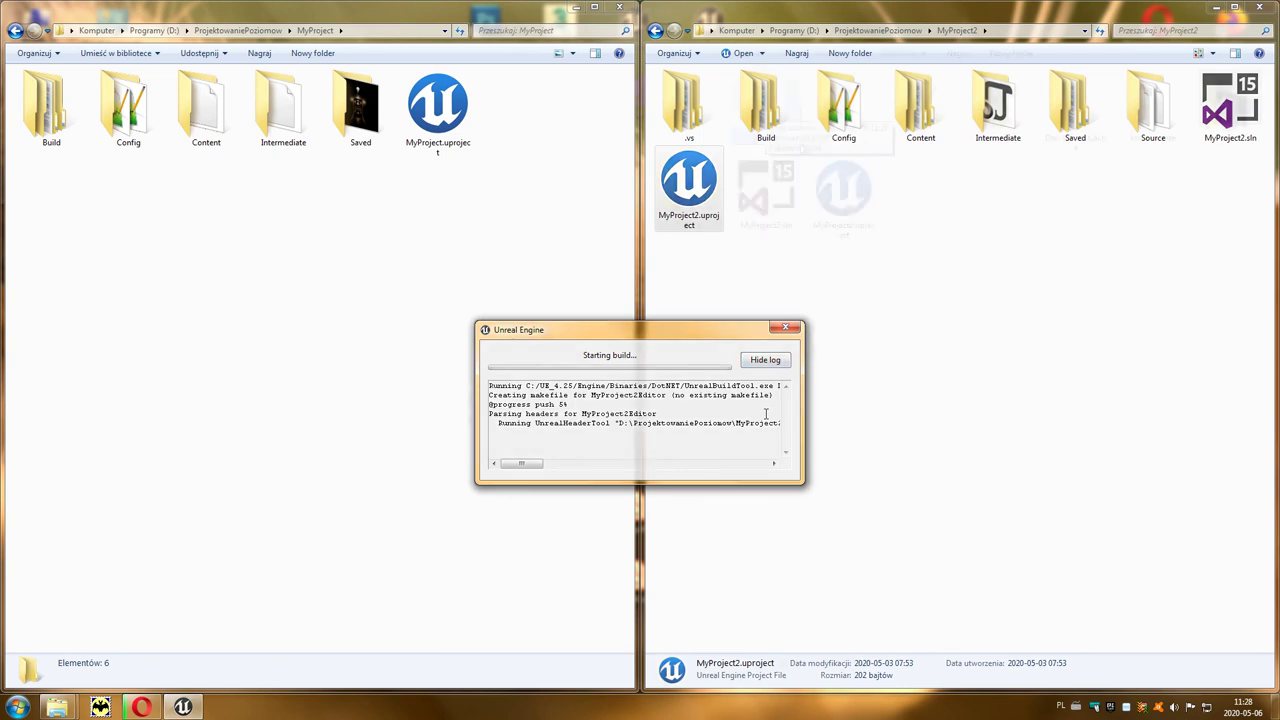
# Examine the rebuilt module files in MyProject2's Binaries\Win64 folder
pyautogui.click(785, 112)
pyautogui.doubleClick(788, 112)
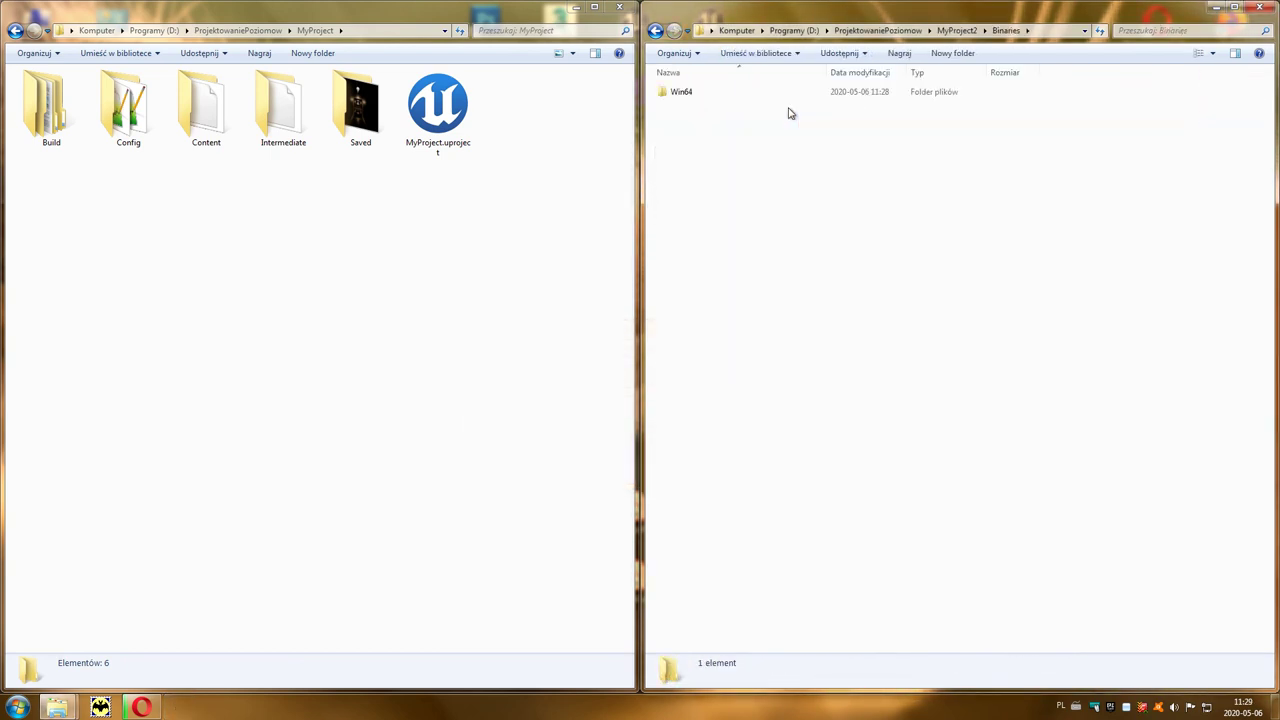
pyautogui.doubleClick(688, 97)
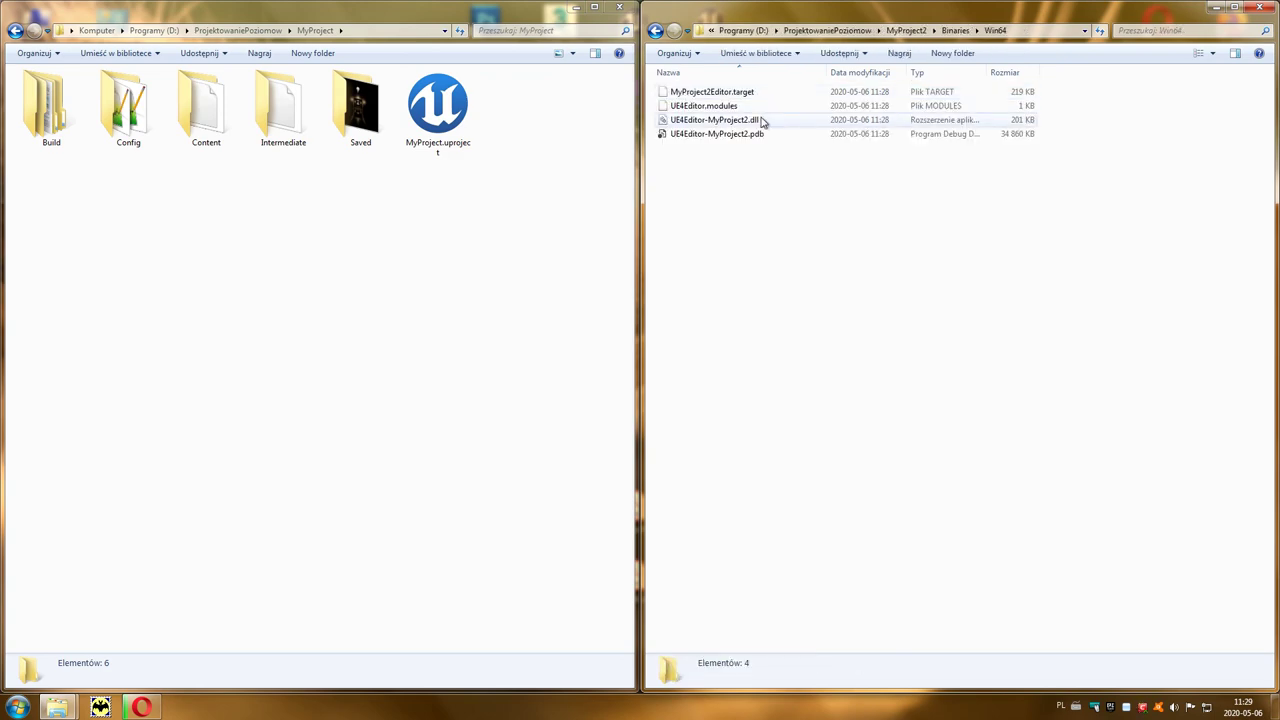